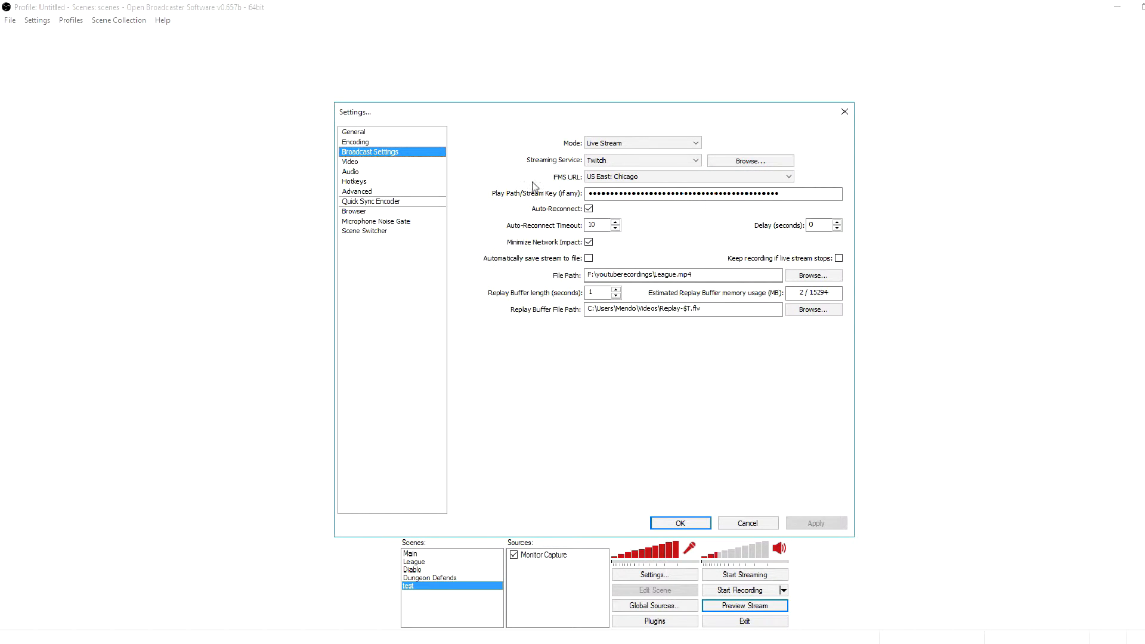
Examine the mode options offered for broadcasting, keeping Live Stream as the mode
{"action": "left_click", "coordinate": [621, 143]}
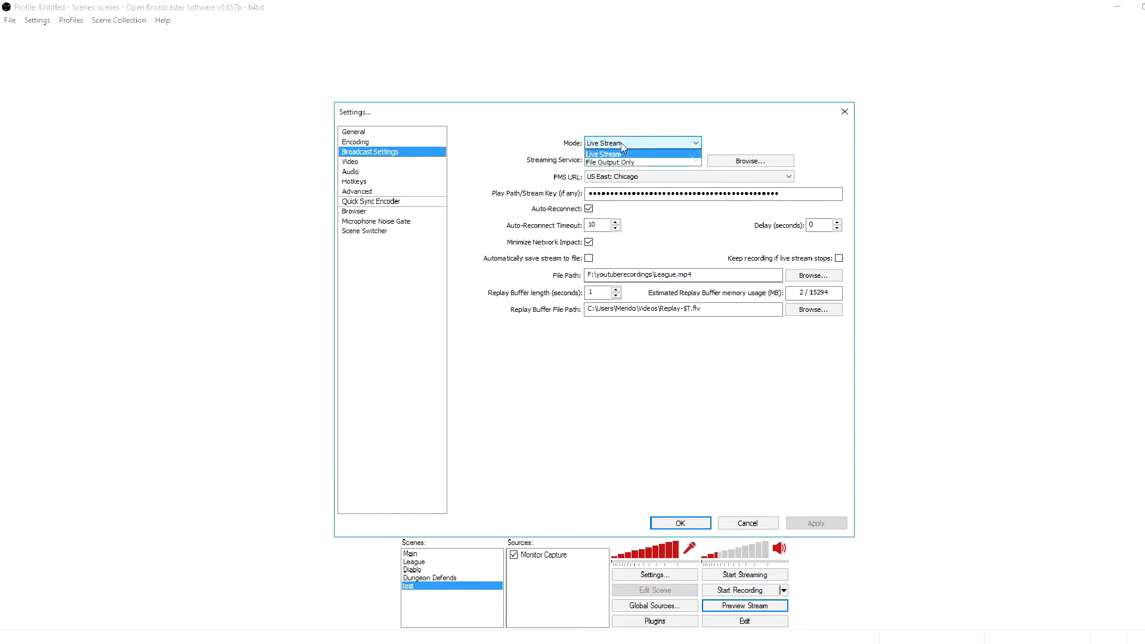
{"action": "left_click", "coordinate": [621, 143]}
{"action": "left_click", "coordinate": [602, 145]}
{"action": "left_click", "coordinate": [619, 145]}
{"action": "left_click", "coordinate": [620, 145]}
{"action": "left_click", "coordinate": [620, 146]}
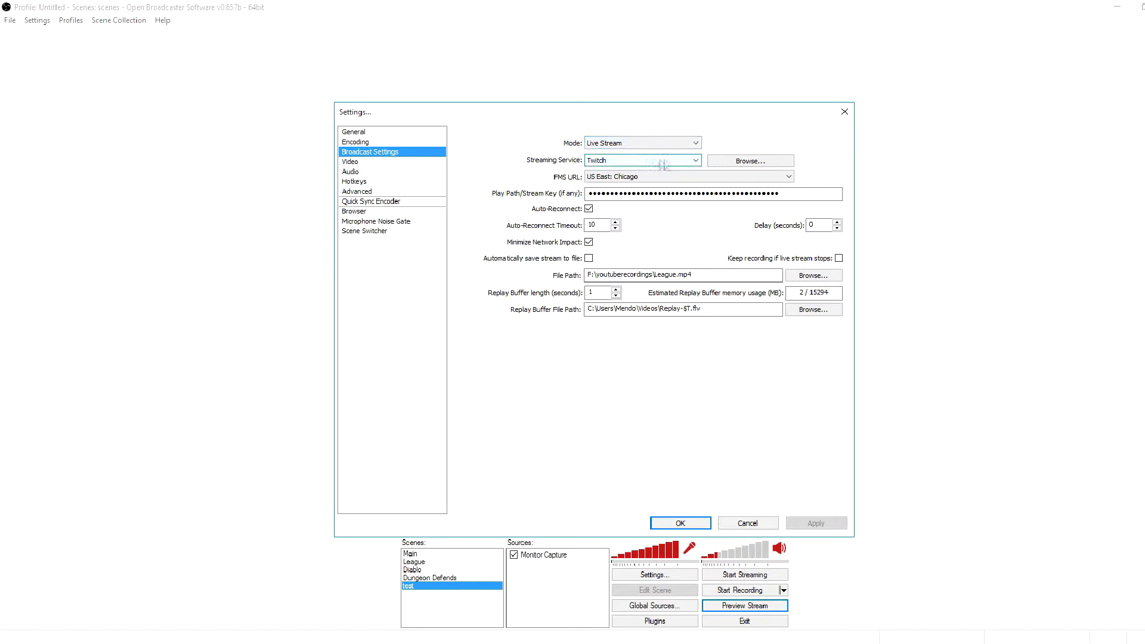
{"action": "left_click", "coordinate": [640, 145]}
{"action": "left_click", "coordinate": [639, 141]}
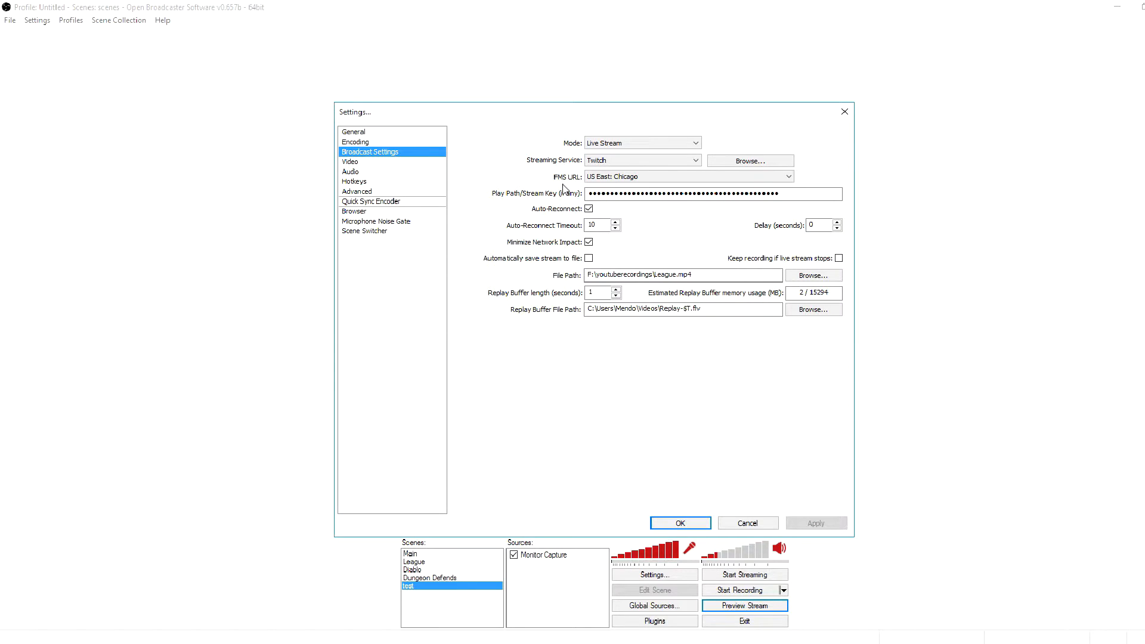
{"action": "left_click", "coordinate": [604, 144]}
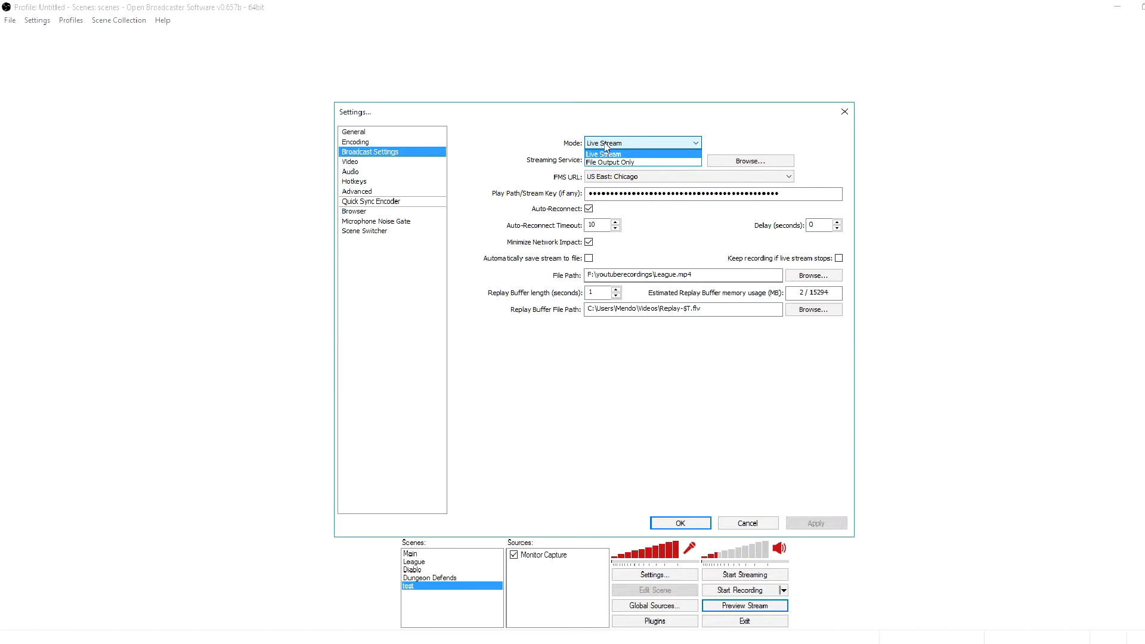
{"action": "left_click", "coordinate": [606, 147]}
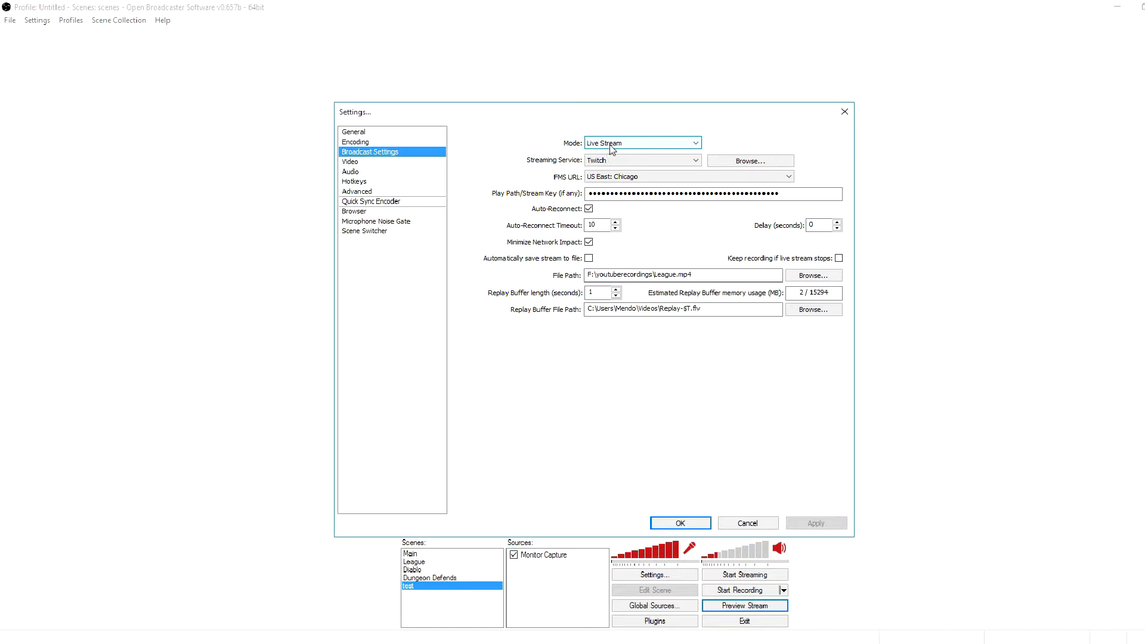
{"action": "left_click", "coordinate": [615, 146]}
{"action": "left_click", "coordinate": [618, 145]}
{"action": "left_click", "coordinate": [604, 143]}
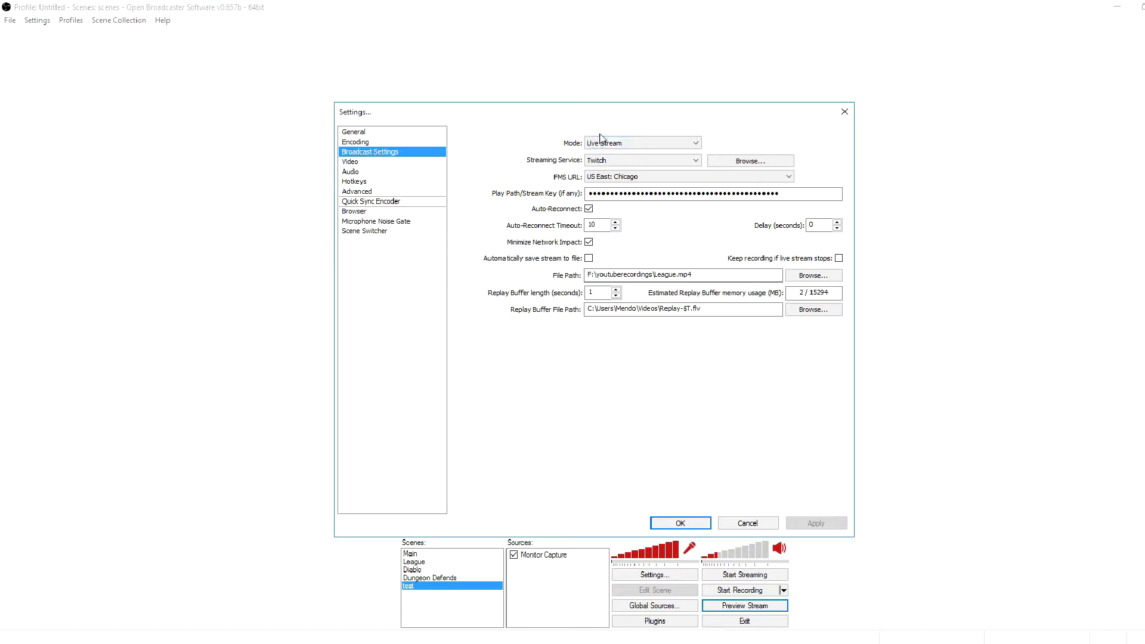
Choose Twitch as the streaming service and US East: Chicago as the FMS server, and place the cursor in the stream key field
{"action": "left_click", "coordinate": [654, 158]}
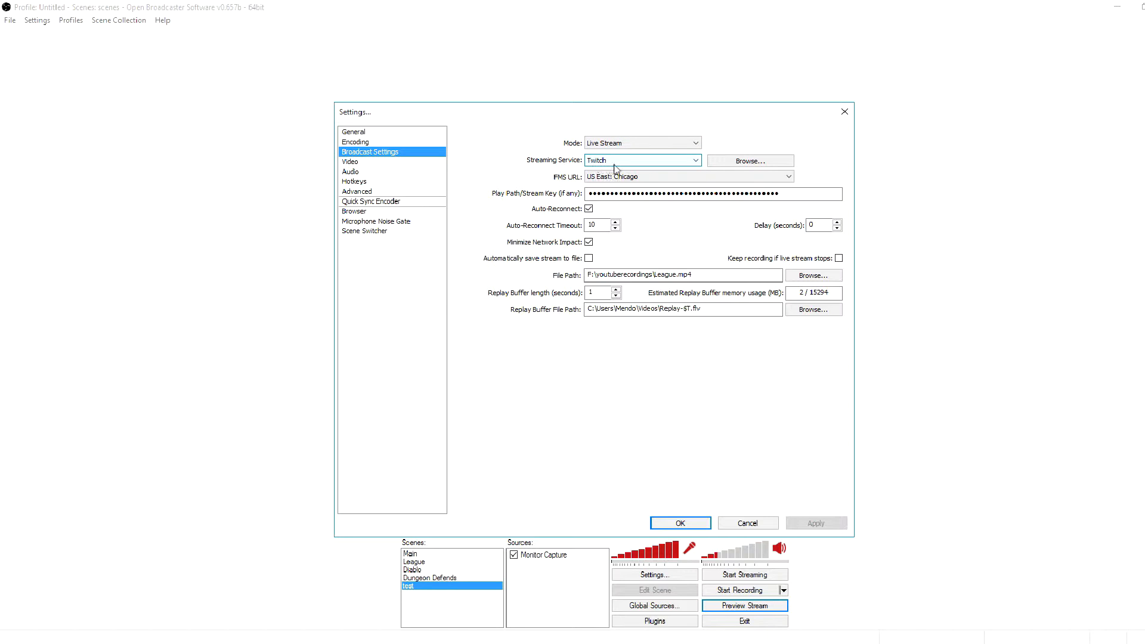
{"action": "left_click", "coordinate": [638, 161]}
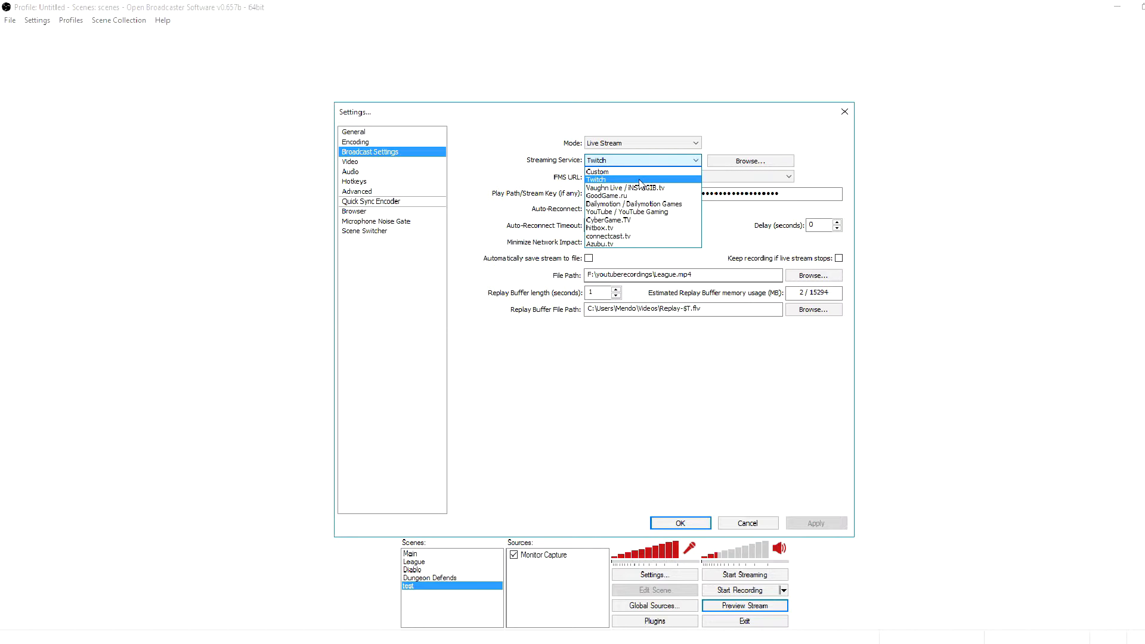
{"action": "left_click", "coordinate": [640, 181]}
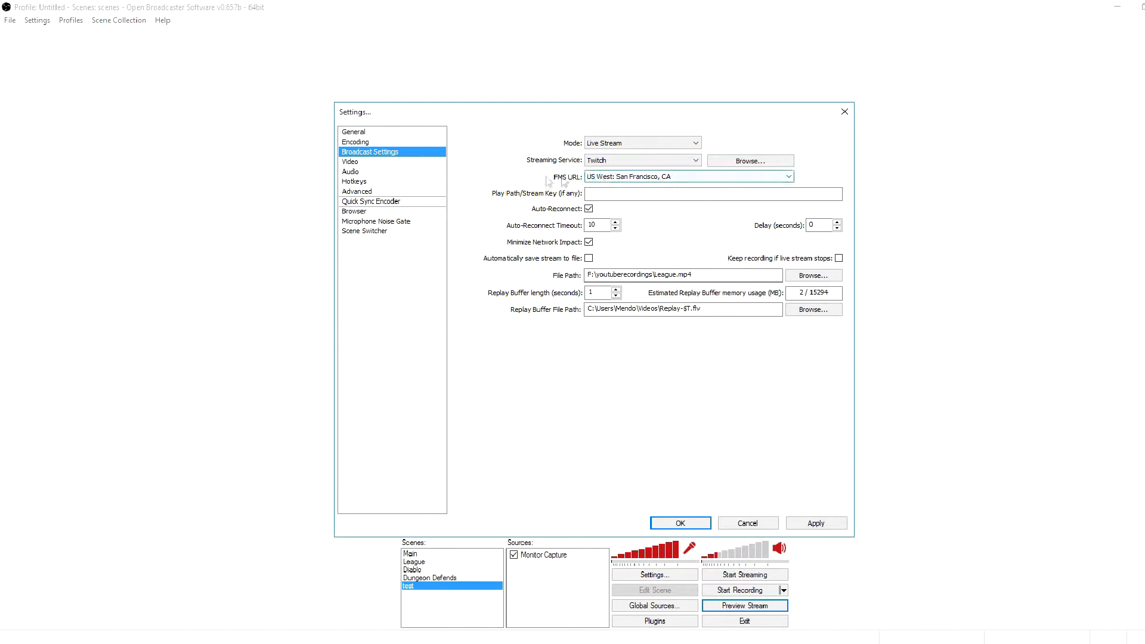
{"action": "left_click", "coordinate": [652, 179]}
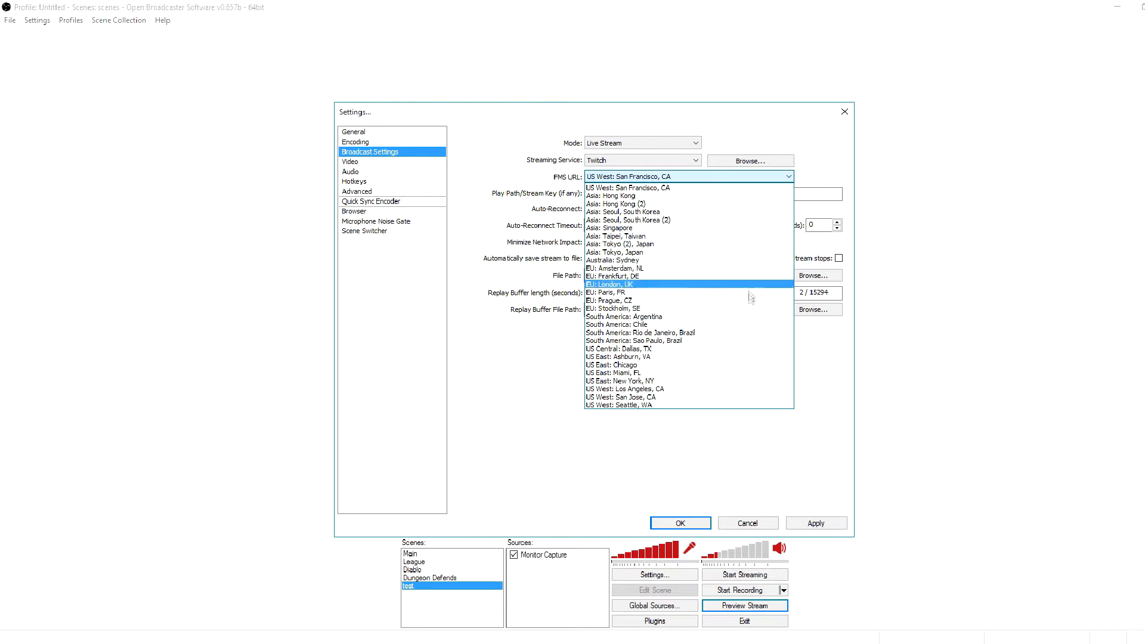
{"action": "left_click", "coordinate": [649, 366]}
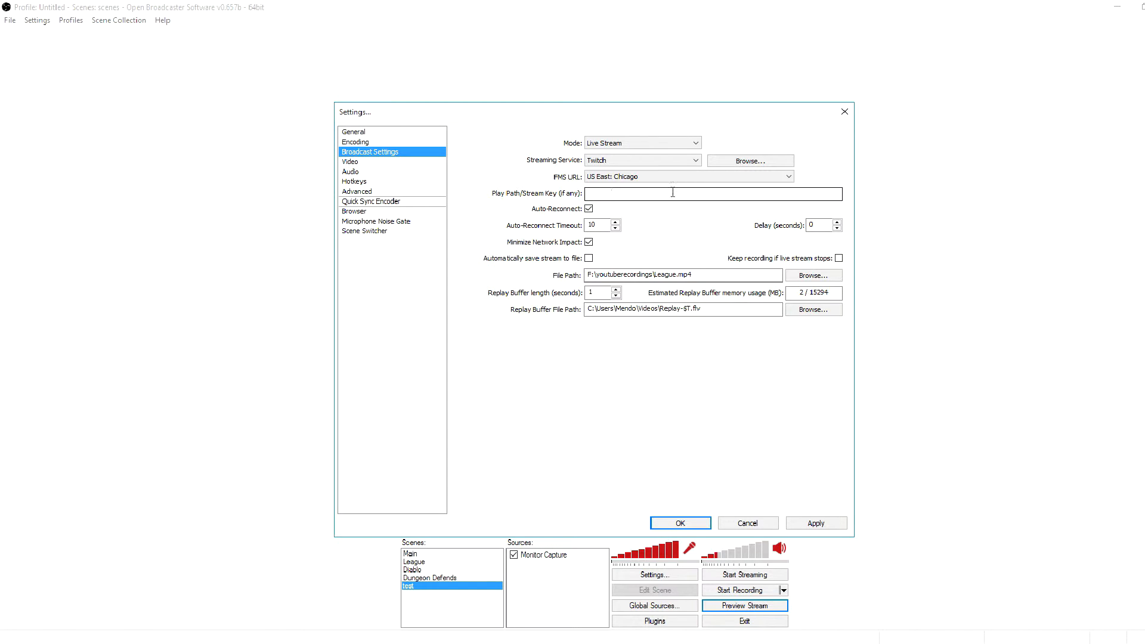
{"action": "left_click", "coordinate": [613, 195]}
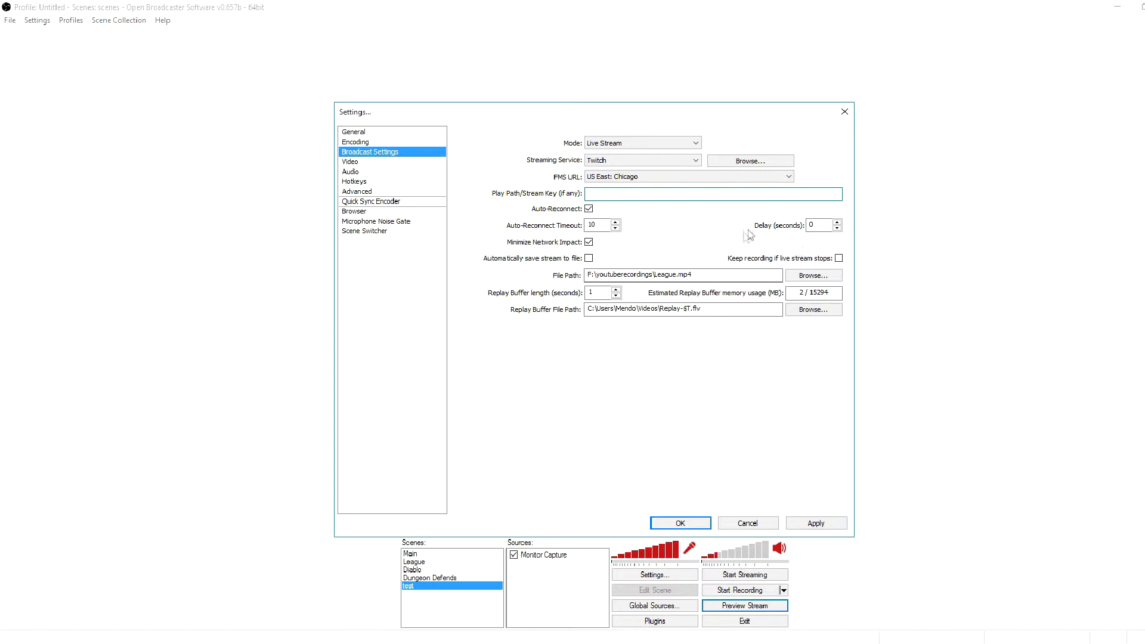
Discard the unsaved broadcast changes and show the Encoding settings
{"action": "left_click", "coordinate": [810, 232]}
{"action": "left_click", "coordinate": [832, 224]}
{"action": "left_click", "coordinate": [590, 258]}
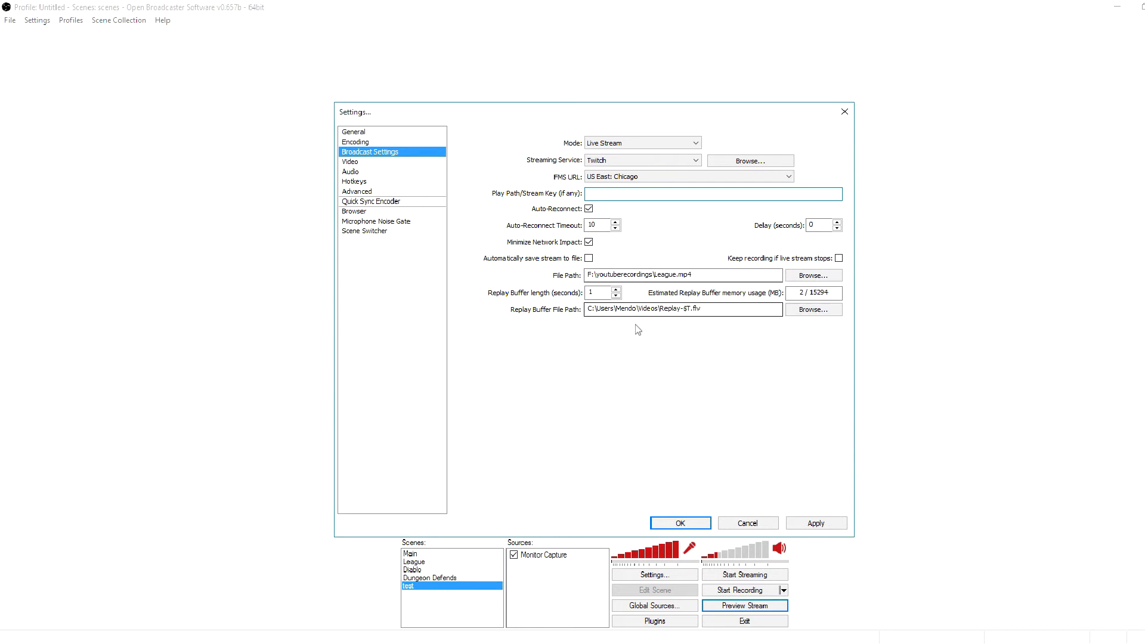
{"action": "left_click", "coordinate": [358, 144]}
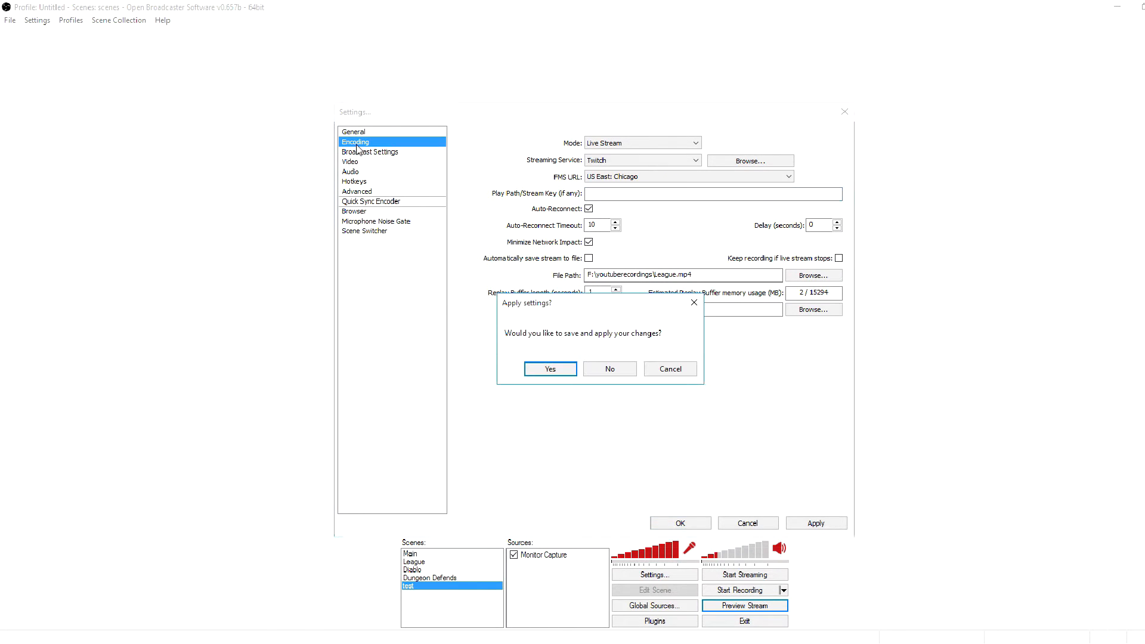
{"action": "left_click", "coordinate": [612, 370]}
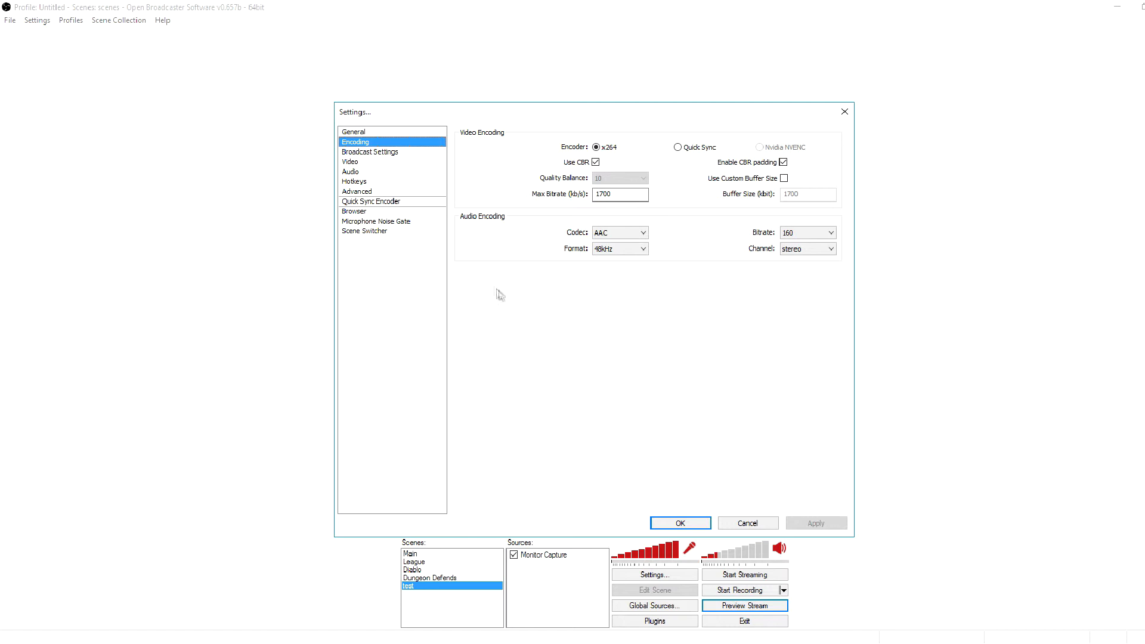
Try the Lanczos filter in the Video settings, and set the filter back to Bilinear (fastest)
{"action": "left_click", "coordinate": [390, 162]}
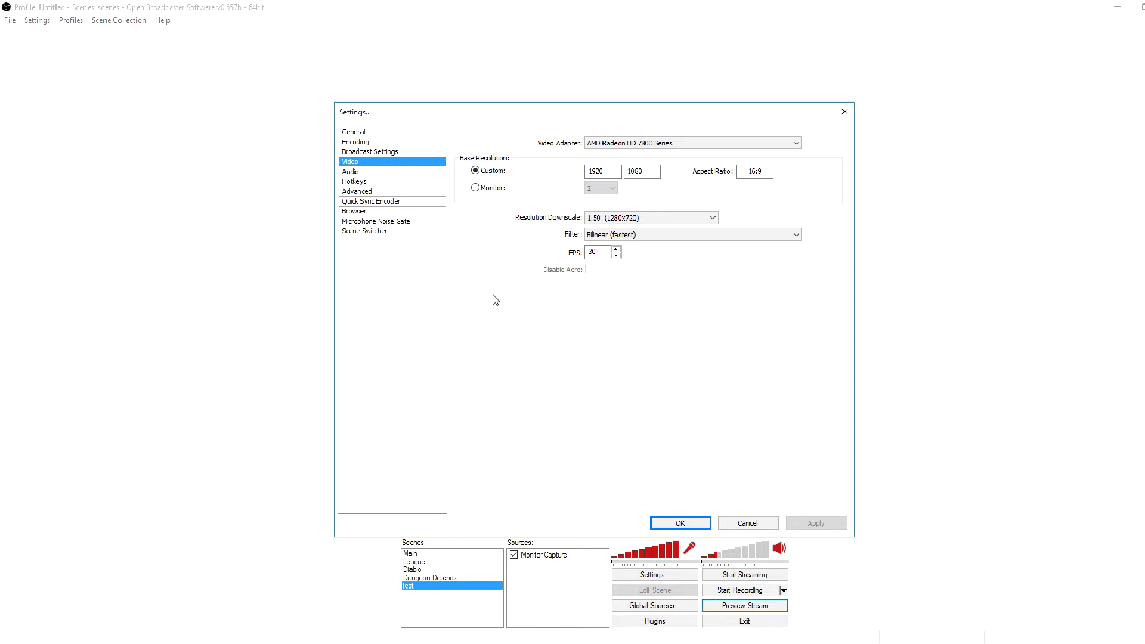
{"action": "left_click", "coordinate": [648, 235]}
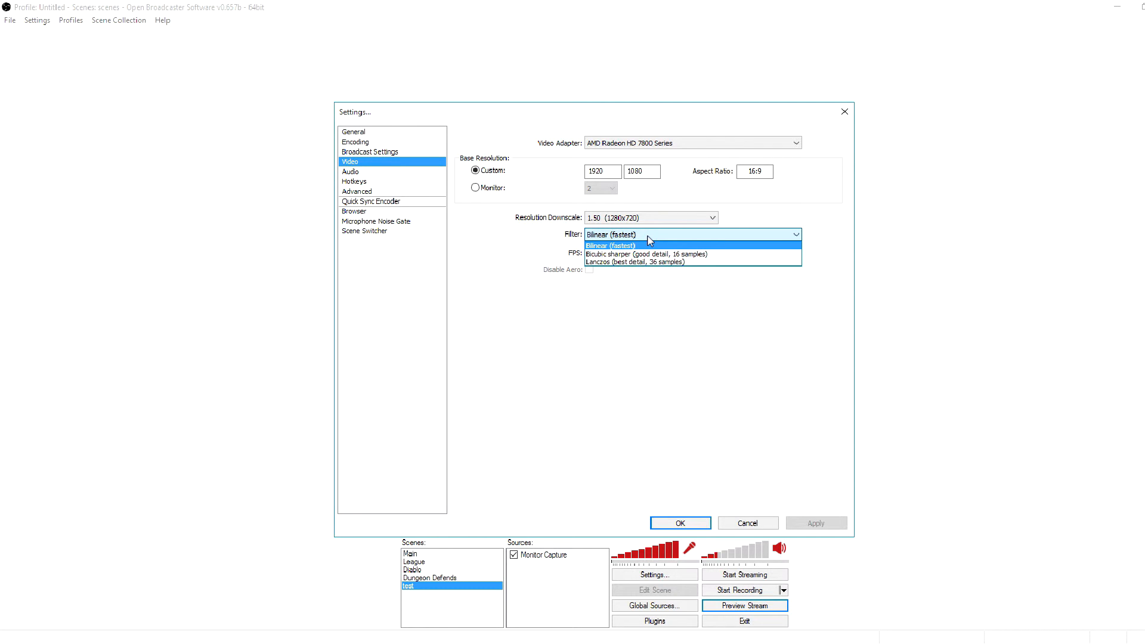
{"action": "left_click", "coordinate": [641, 263]}
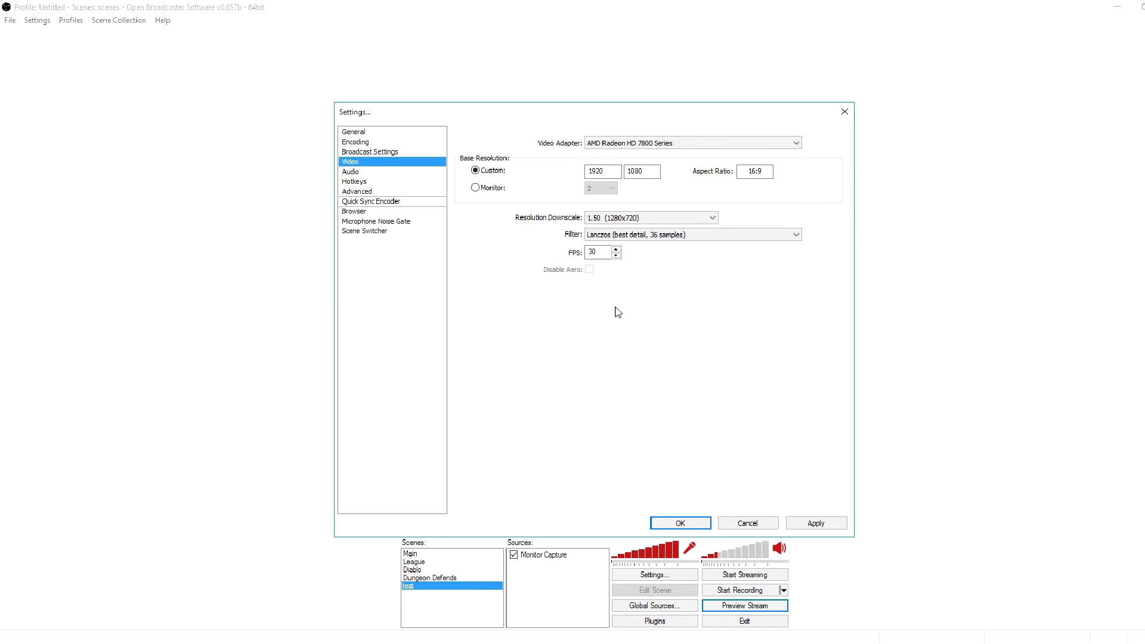
{"action": "left_click", "coordinate": [640, 235]}
{"action": "left_click", "coordinate": [642, 243]}
Check the FPS value, discard the unsaved video changes, and review the maximum bitrate in the Encoding settings
{"action": "left_click", "coordinate": [599, 252]}
{"action": "left_click_drag", "start_coordinate": [605, 252], "coordinate": [544, 262]}
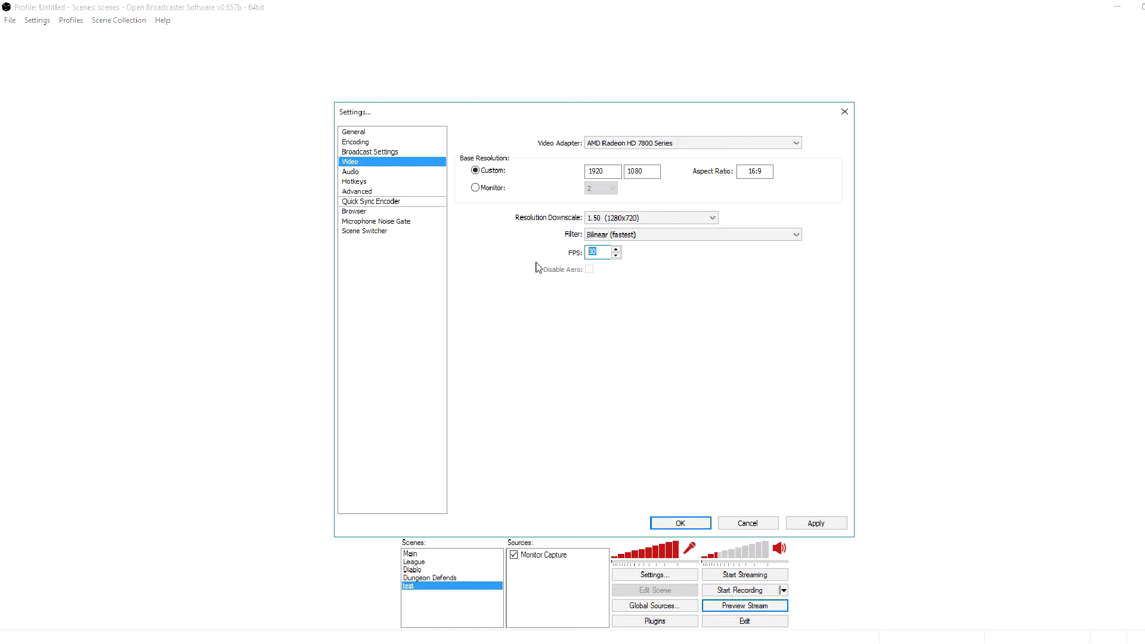
{"action": "left_click", "coordinate": [385, 142]}
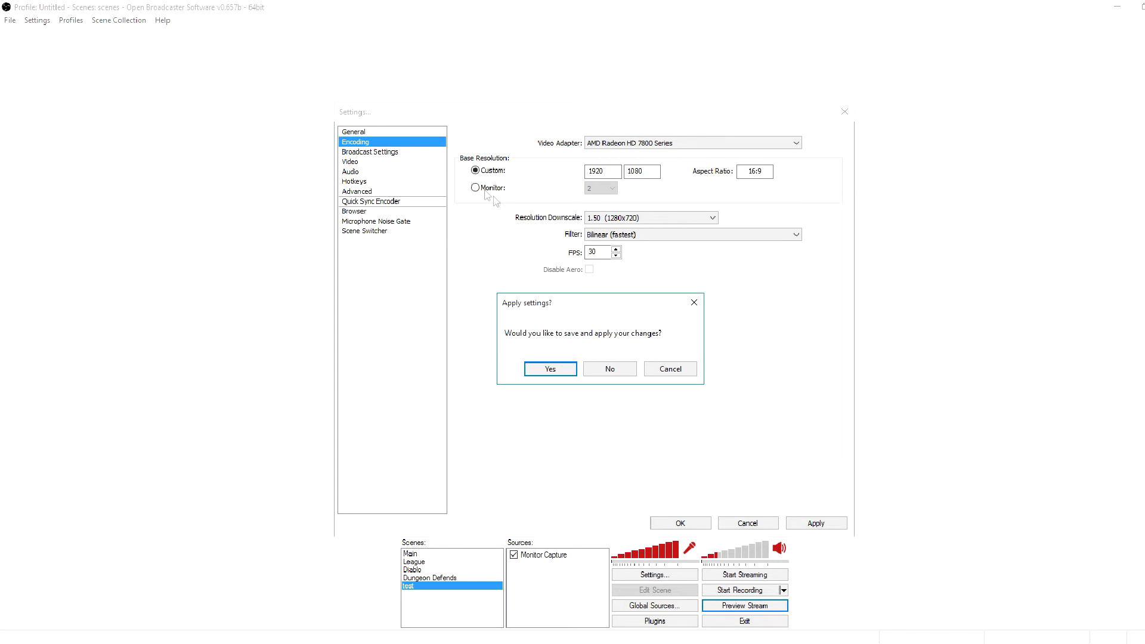
{"action": "left_click", "coordinate": [612, 371]}
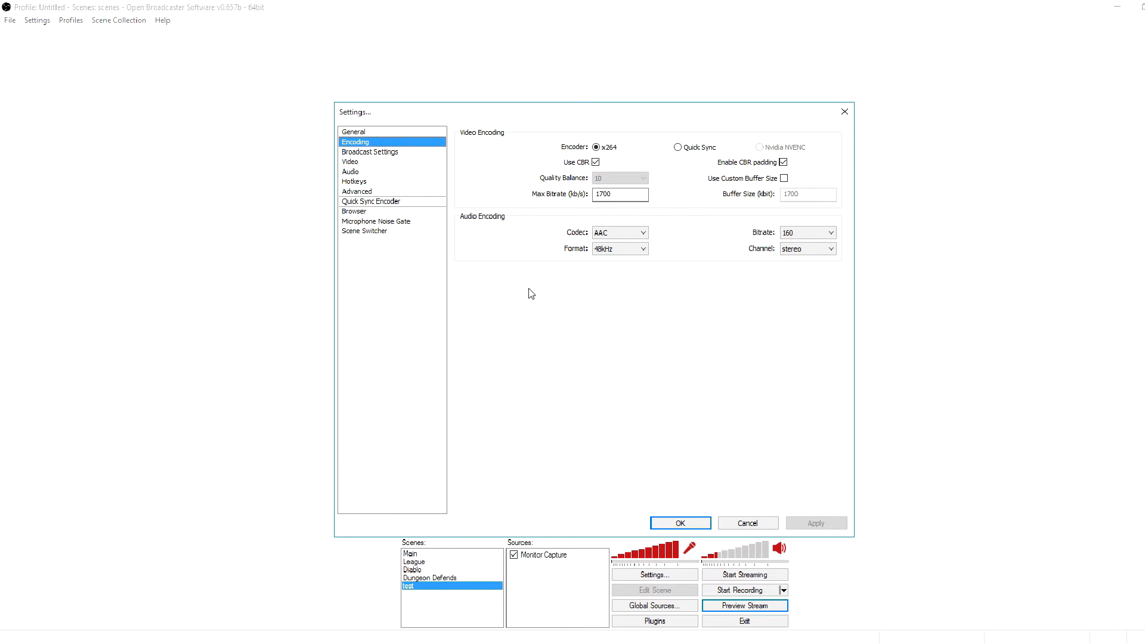
{"action": "mouse_move", "coordinate": [631, 192]}
Review the desktop audio and microphone device choices in the Audio settings, keeping Default as the desktop device
{"action": "left_click", "coordinate": [365, 167]}
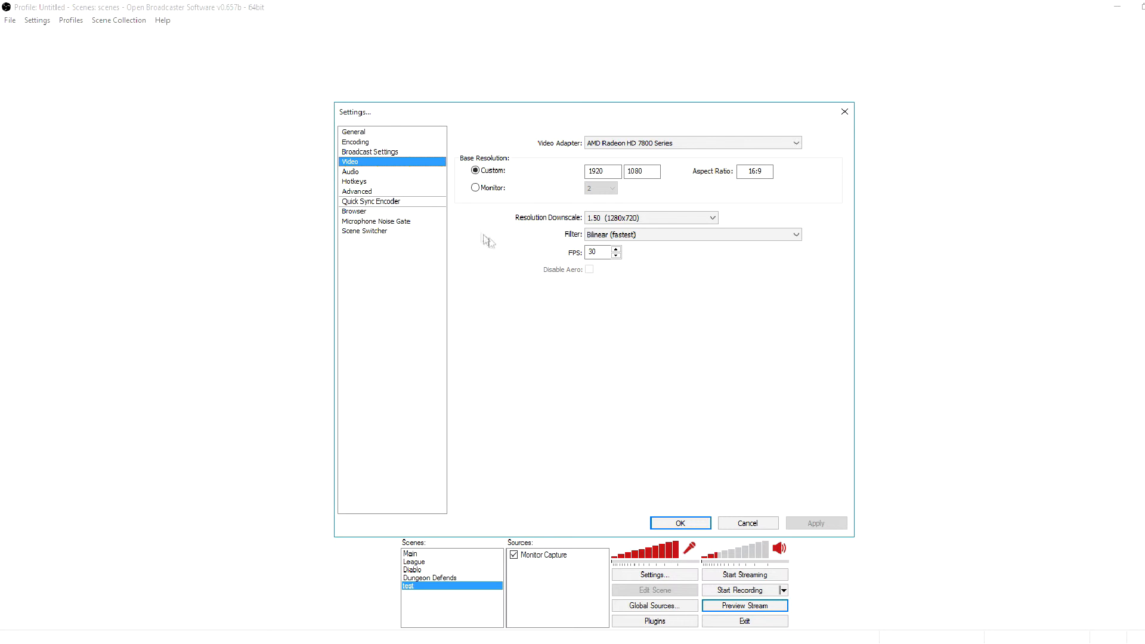
{"action": "left_click", "coordinate": [382, 173]}
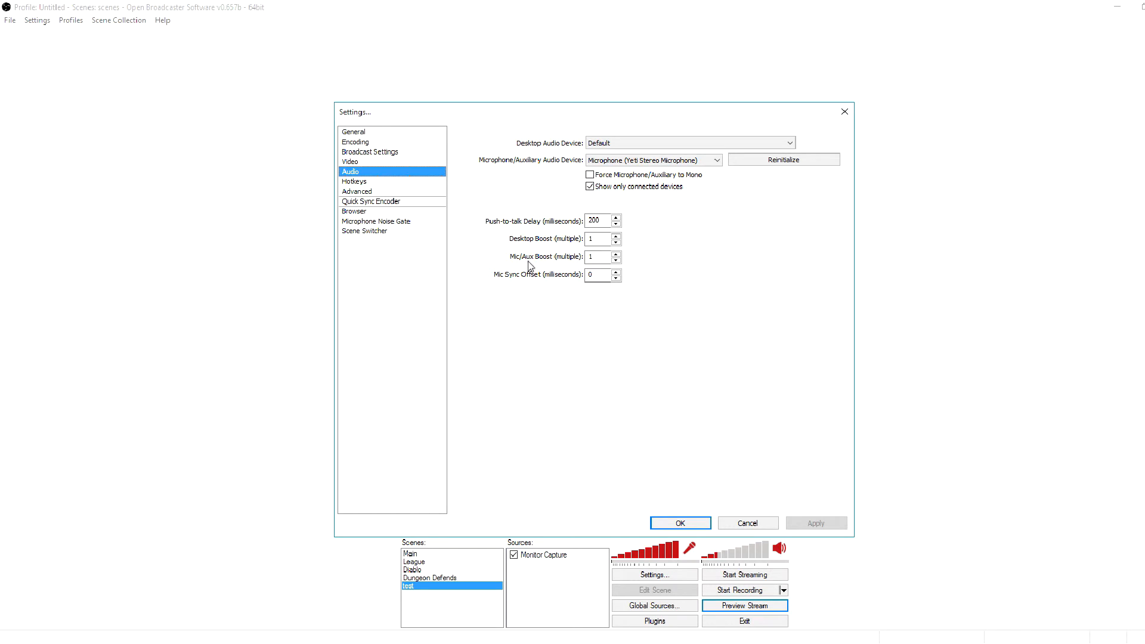
{"action": "left_click", "coordinate": [628, 142]}
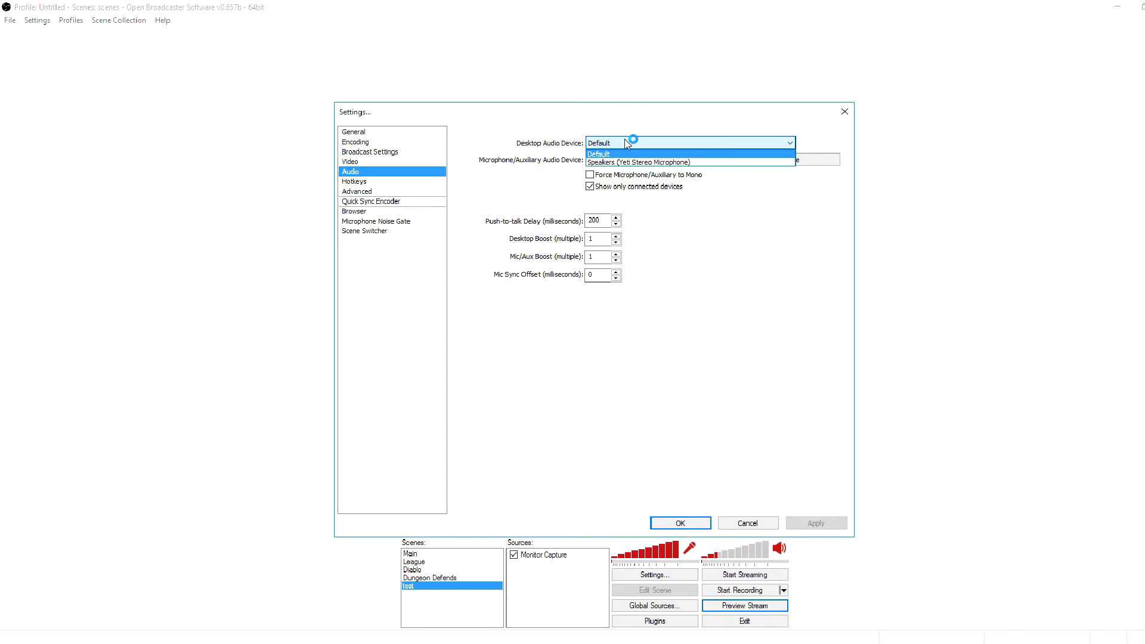
{"action": "left_click", "coordinate": [625, 154]}
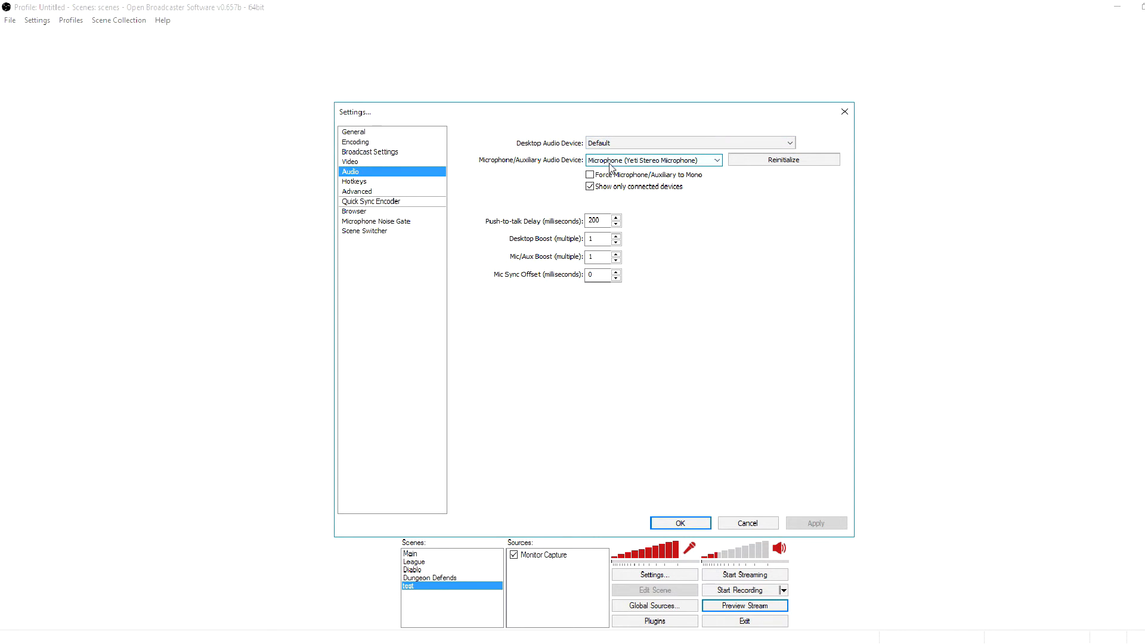
{"action": "left_click", "coordinate": [611, 164]}
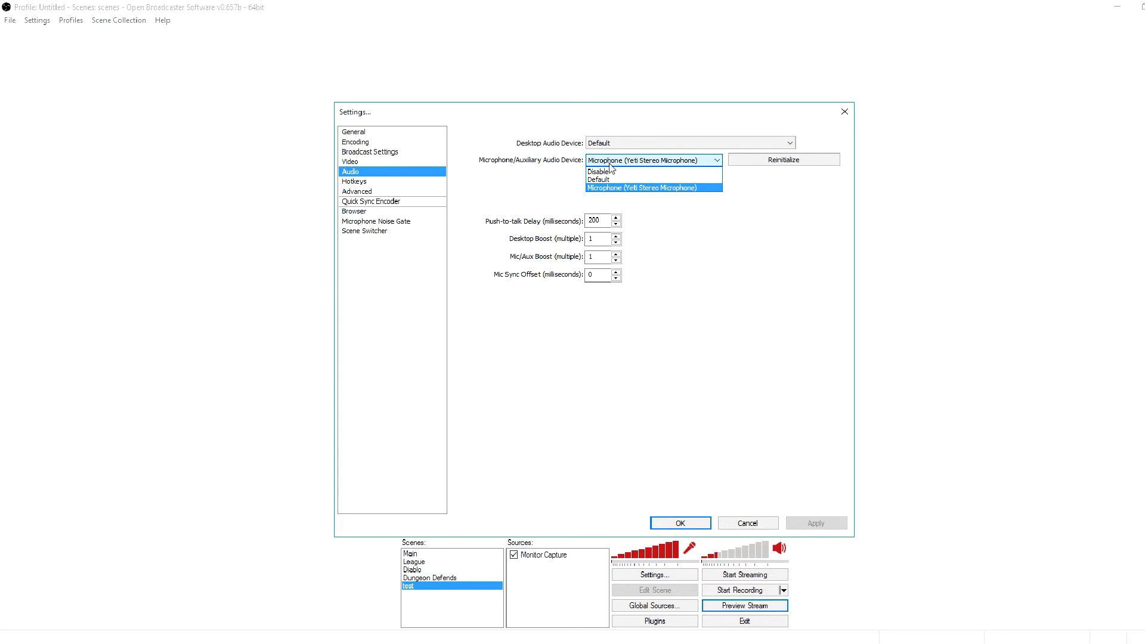
{"action": "left_click", "coordinate": [611, 161]}
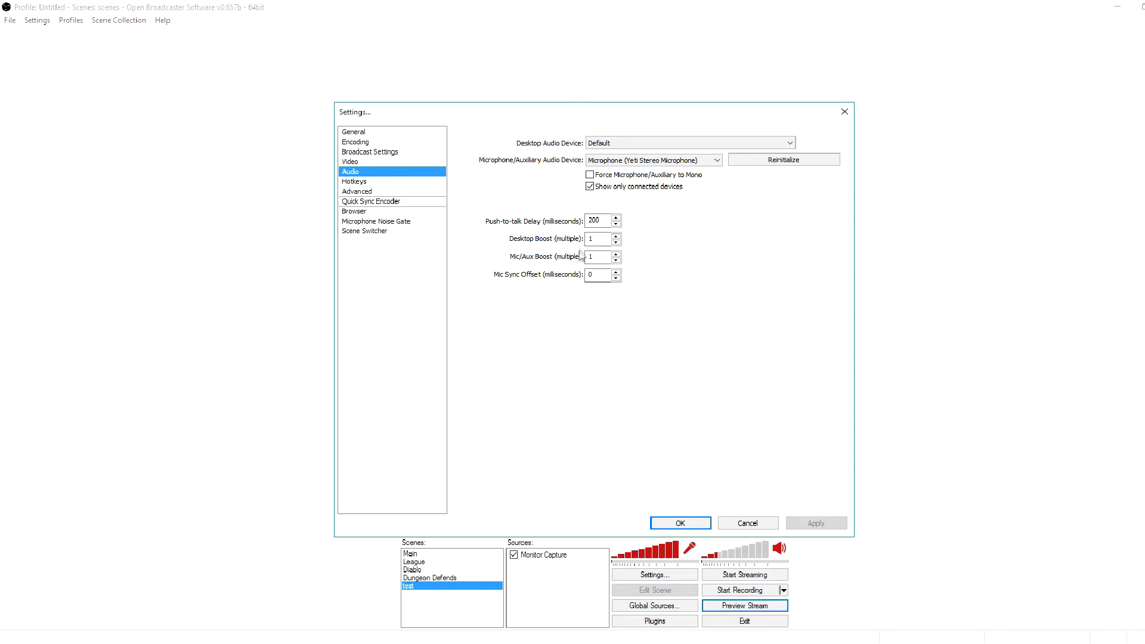
Select the main encoding profile in the Advanced settings, and close the settings without saving
{"action": "left_click", "coordinate": [380, 193]}
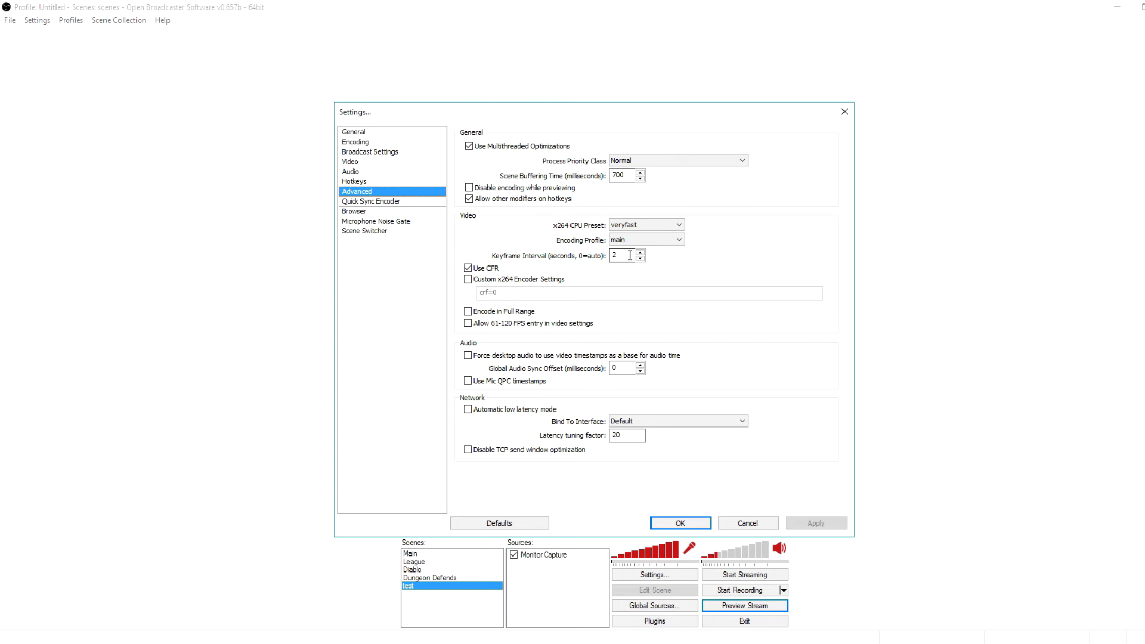
{"action": "left_click", "coordinate": [660, 241]}
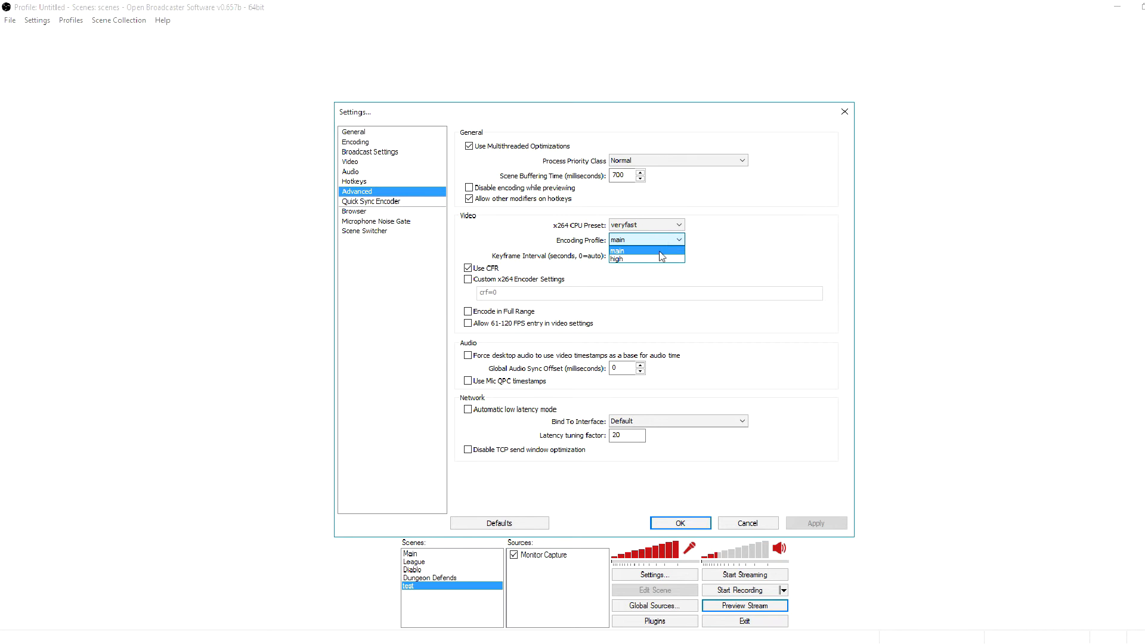
{"action": "left_click", "coordinate": [663, 252]}
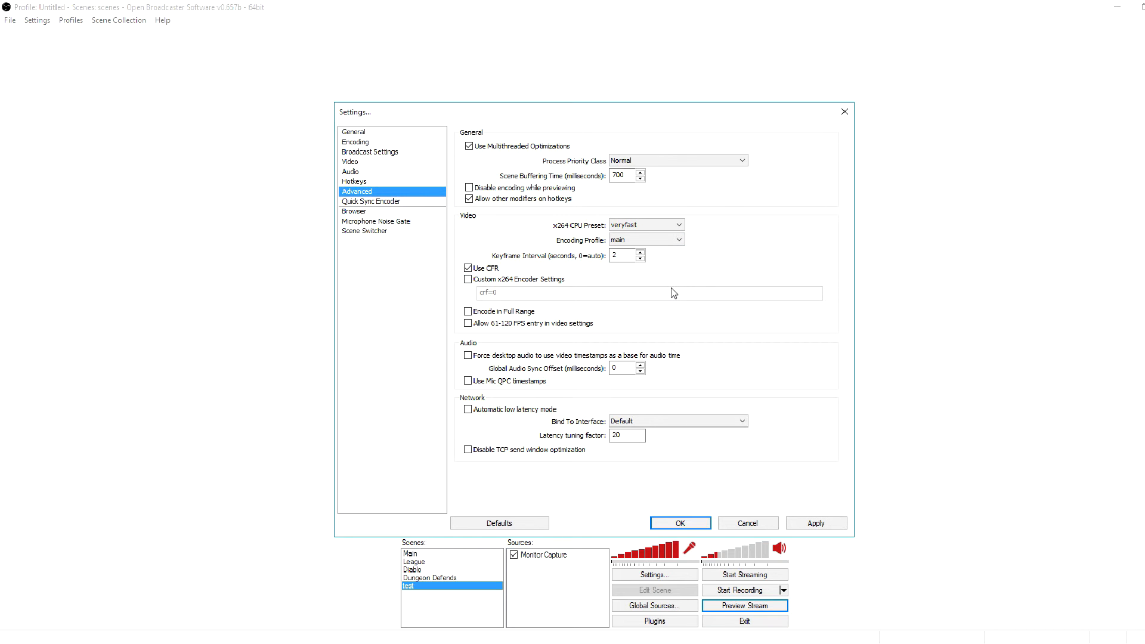
{"action": "left_click", "coordinate": [753, 526]}
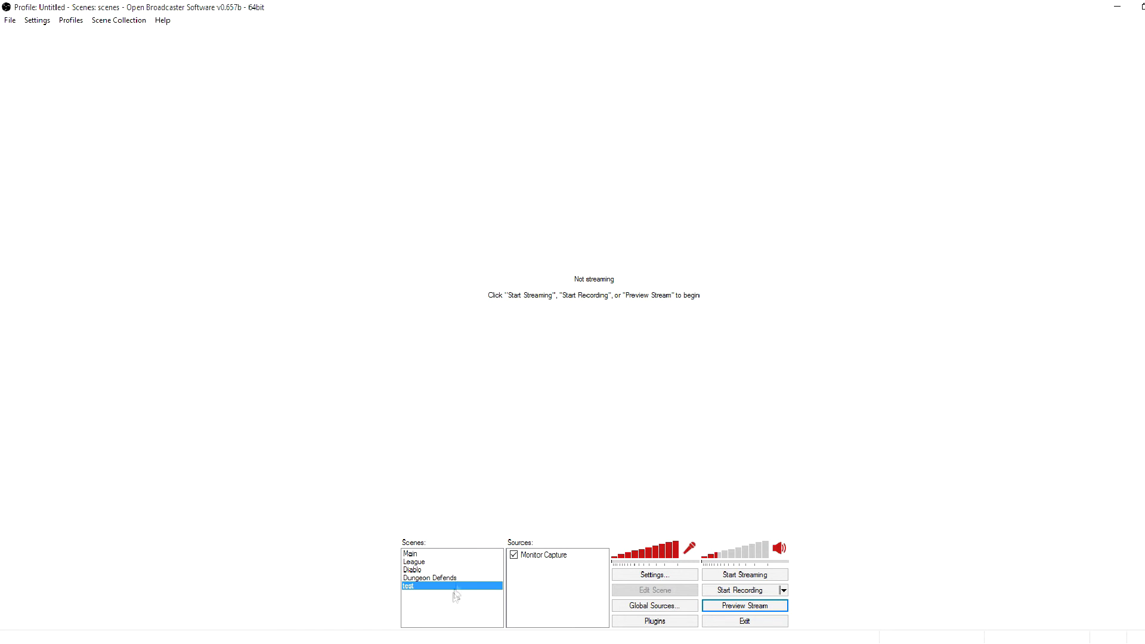
Add a new scene named youtubevideo to the scene list
{"action": "right_click", "coordinate": [434, 612]}
{"action": "left_click", "coordinate": [473, 513]}
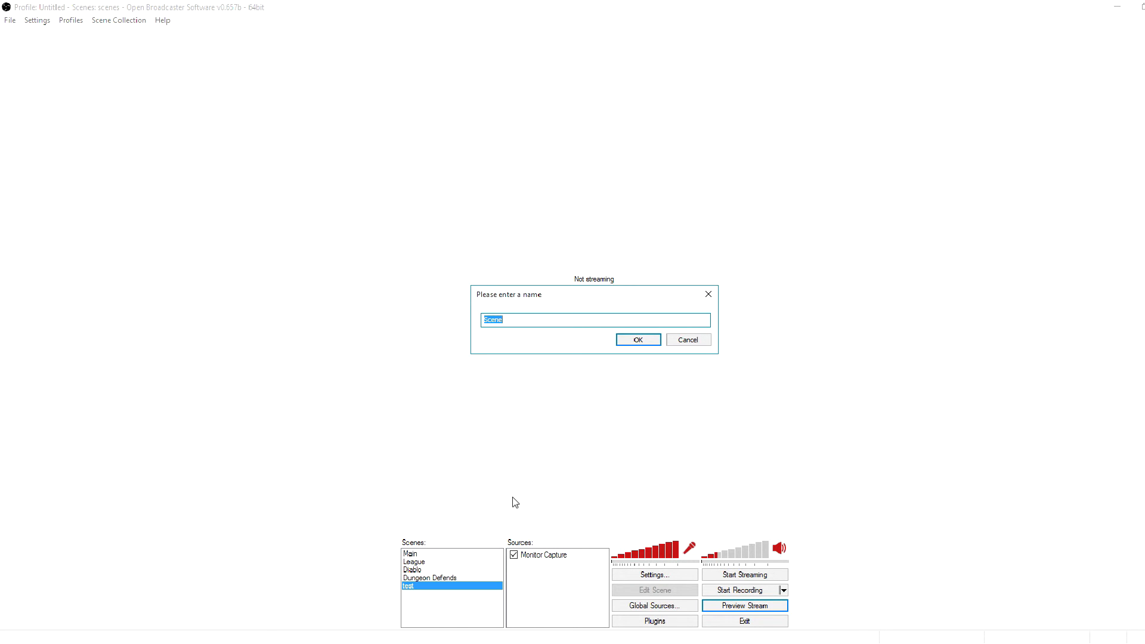
{"action": "type", "text": "youtubevideo"}
{"action": "key", "text": "Return"}
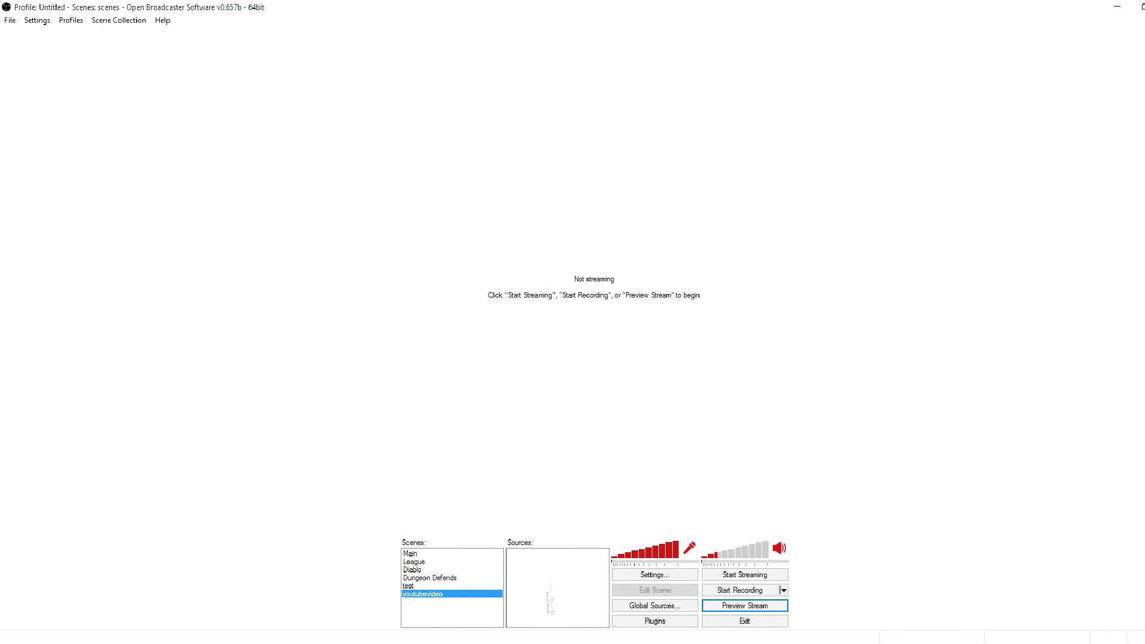
{"action": "right_click", "coordinate": [526, 575]}
{"action": "mouse_move", "coordinate": [552, 582]}
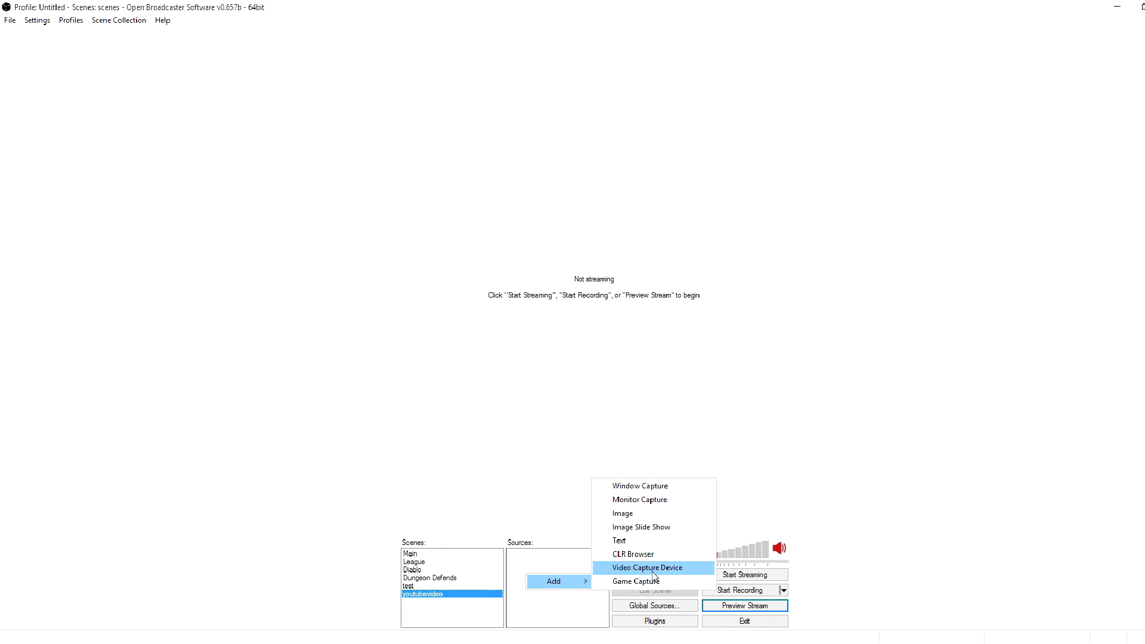
{"action": "left_click", "coordinate": [665, 373]}
Add a Video Capture Device source for the Logitech HD Pro Webcam C920 with Use Full Range enabled, and briefly preview the webcam picture
{"action": "right_click", "coordinate": [546, 569]}
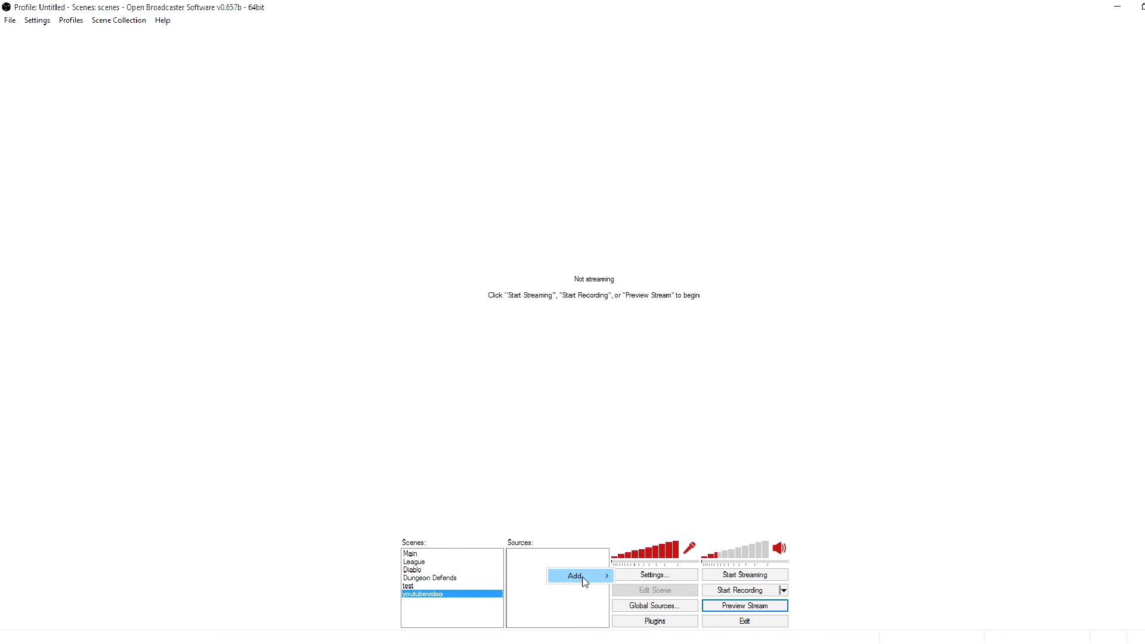
{"action": "mouse_move", "coordinate": [576, 575]}
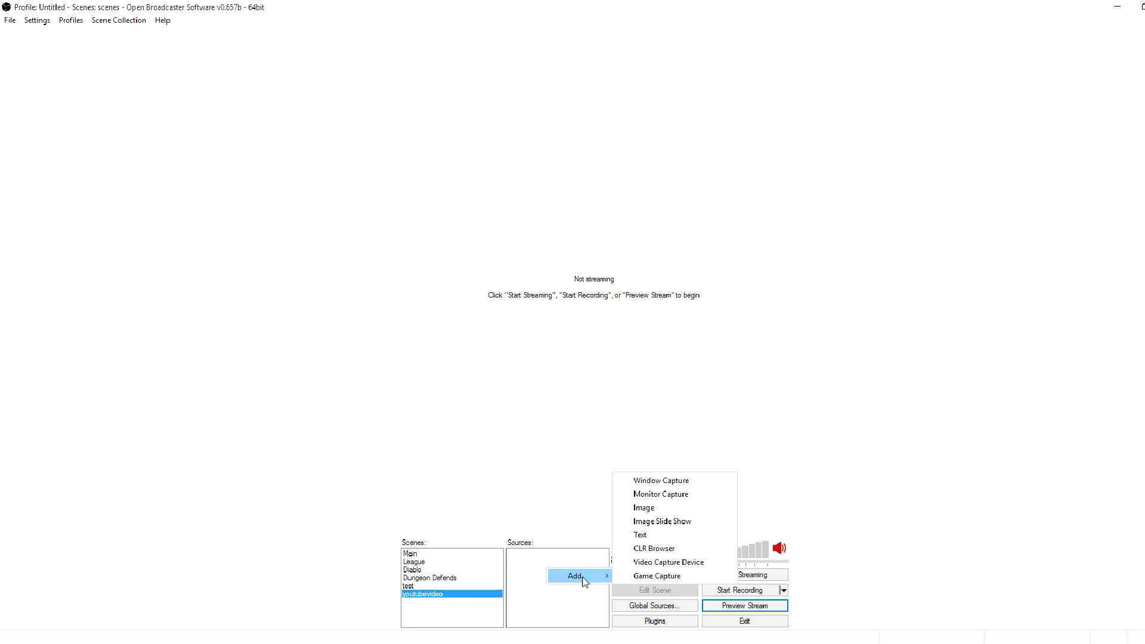
{"action": "left_click", "coordinate": [642, 563]}
{"action": "left_click", "coordinate": [626, 340]}
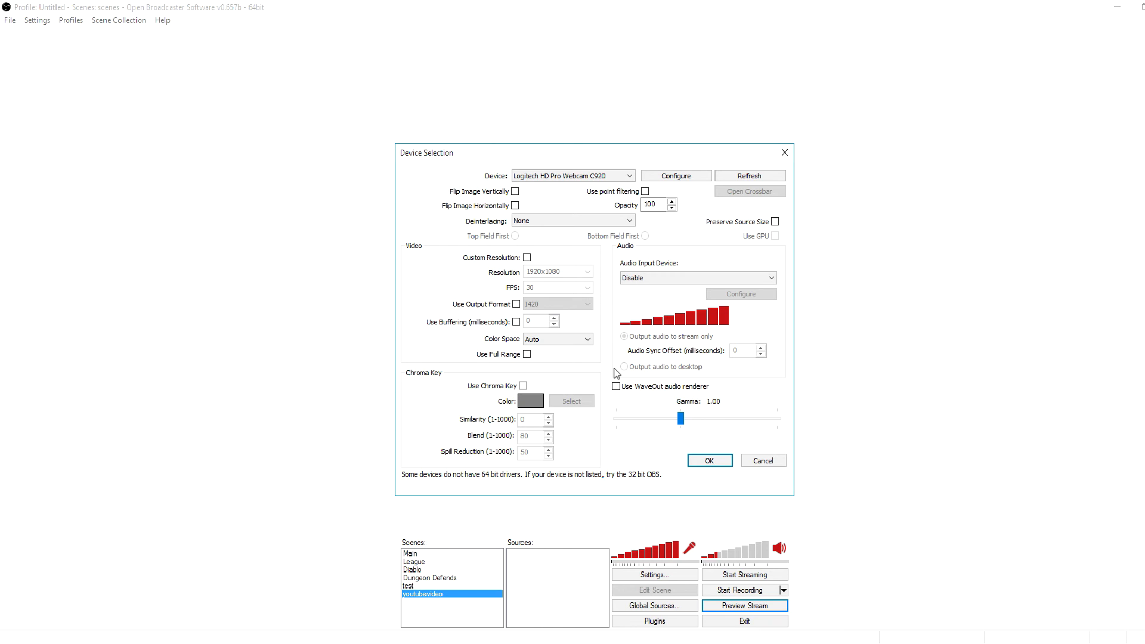
{"action": "left_click", "coordinate": [527, 355]}
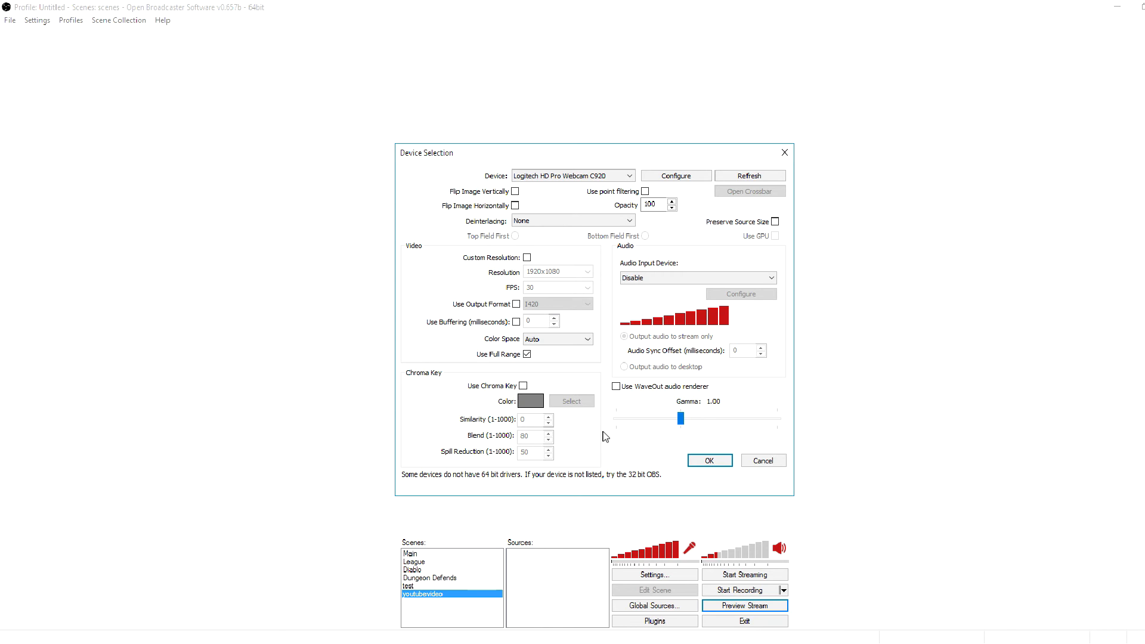
{"action": "left_click", "coordinate": [696, 466]}
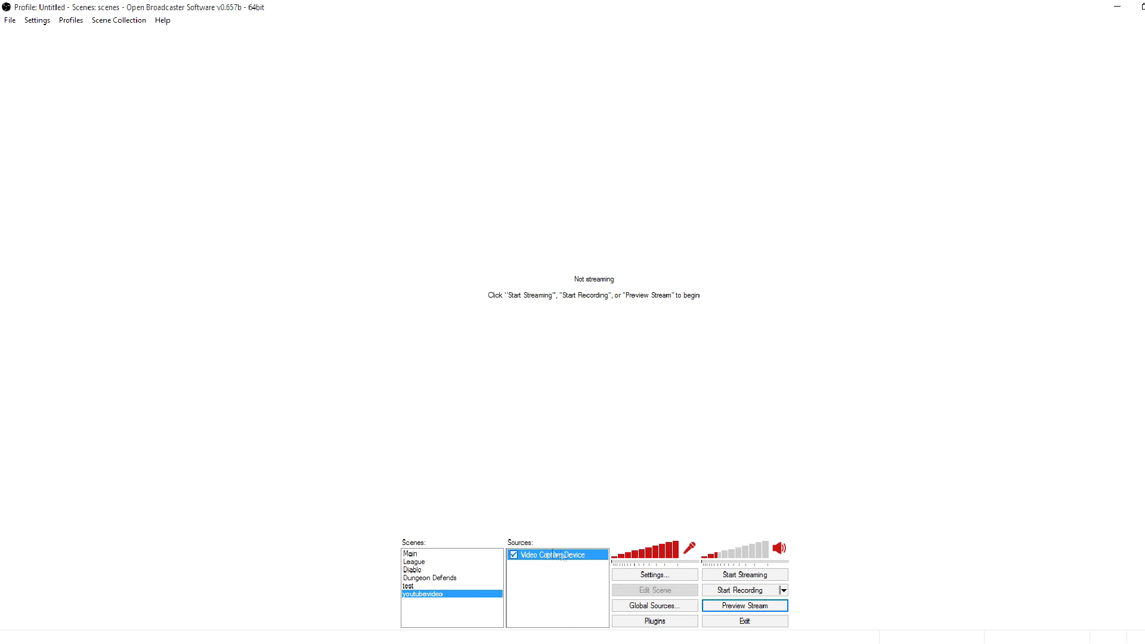
{"action": "left_click", "coordinate": [745, 606]}
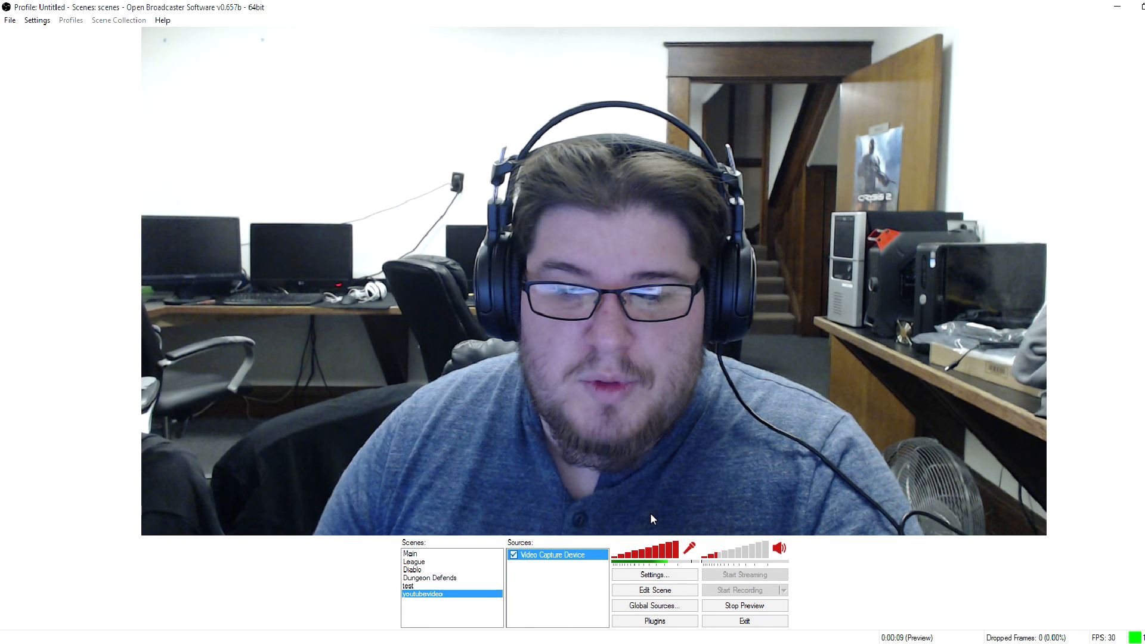
{"action": "left_click", "coordinate": [745, 605]}
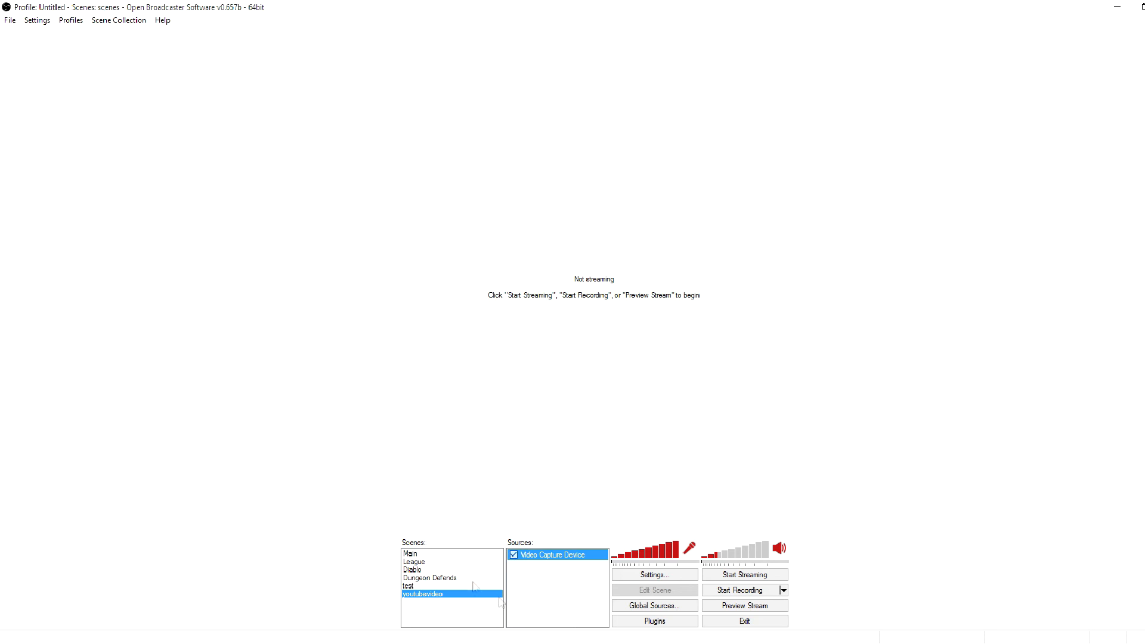
Add an Image source to the youtubevideo scene using the picture "low" from the OneDrive Pictures folder
{"action": "right_click", "coordinate": [536, 599]}
{"action": "mouse_move", "coordinate": [556, 608]}
{"action": "left_click", "coordinate": [633, 539]}
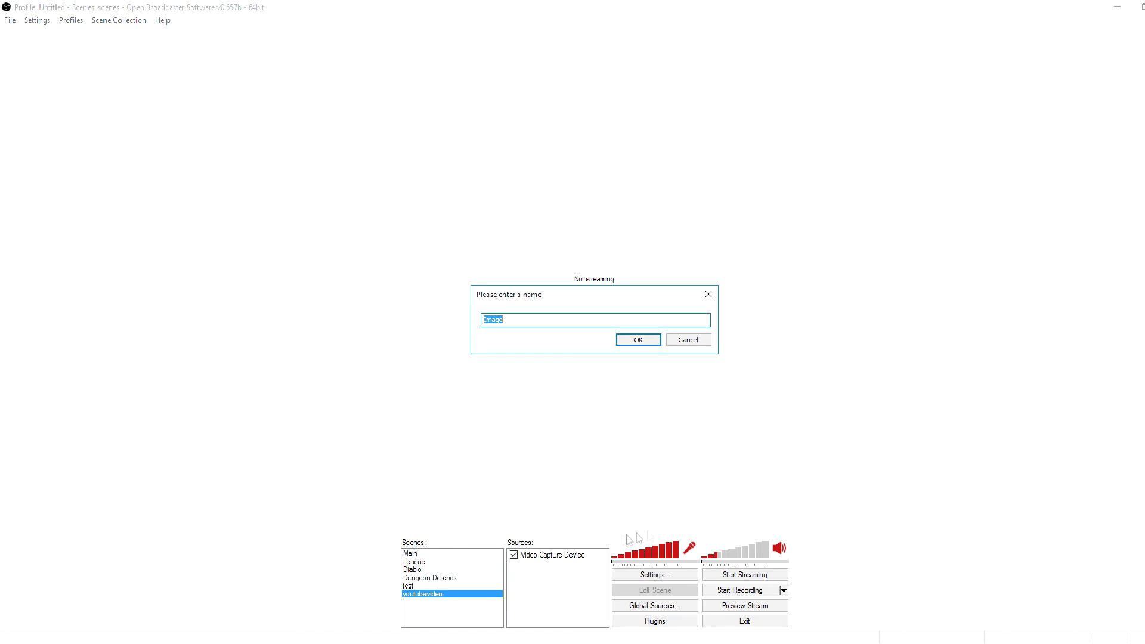
{"action": "left_click", "coordinate": [640, 337]}
{"action": "left_click", "coordinate": [671, 225]}
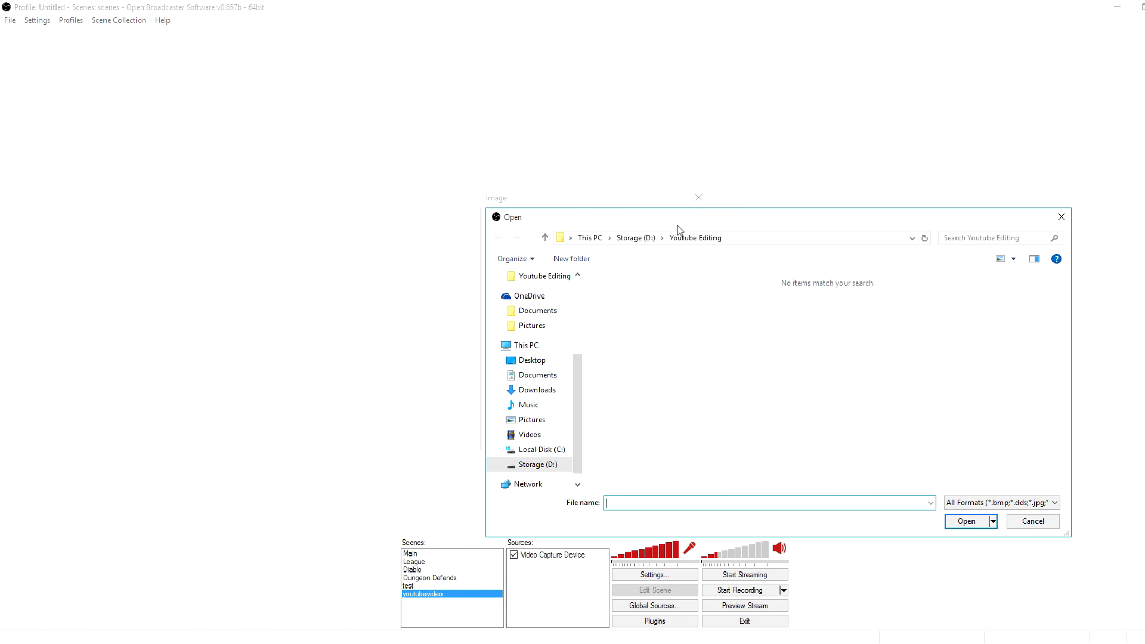
{"action": "left_click", "coordinate": [544, 327]}
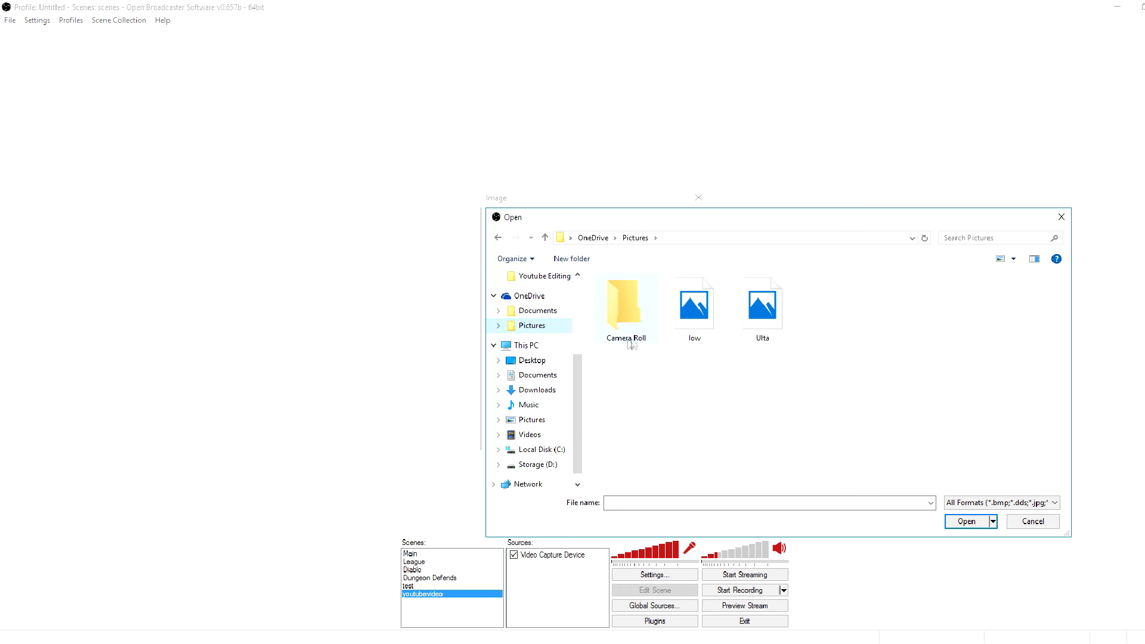
{"action": "double_click", "coordinate": [693, 309]}
{"action": "left_click", "coordinate": [627, 437]}
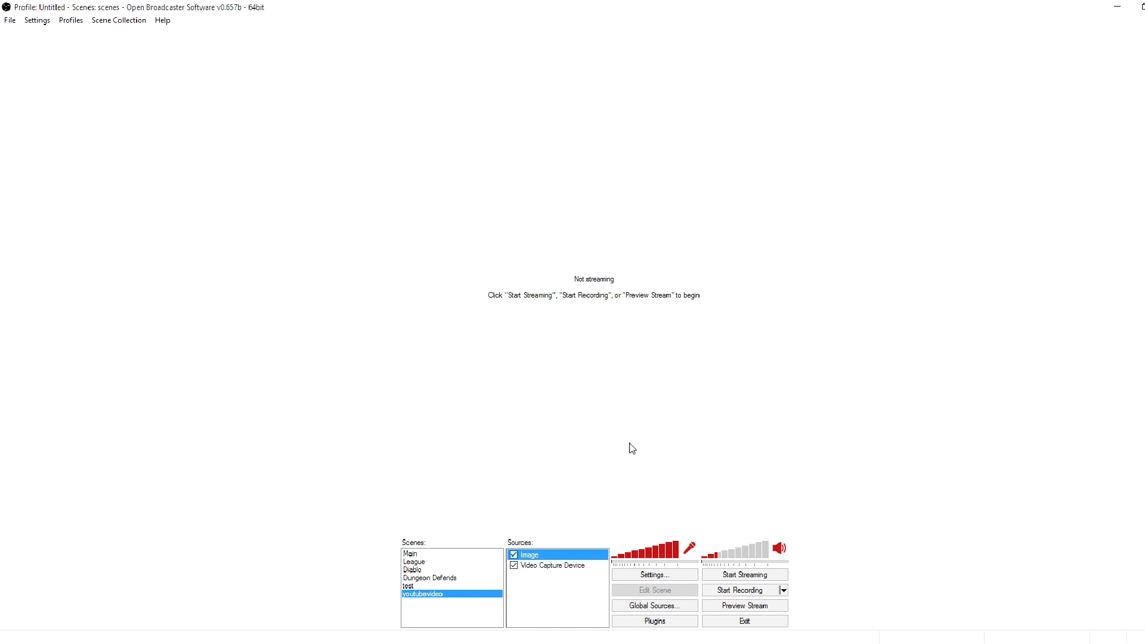
Disable the Video Capture Device source and preview the scene with scene editing turned on
{"action": "left_click", "coordinate": [513, 568]}
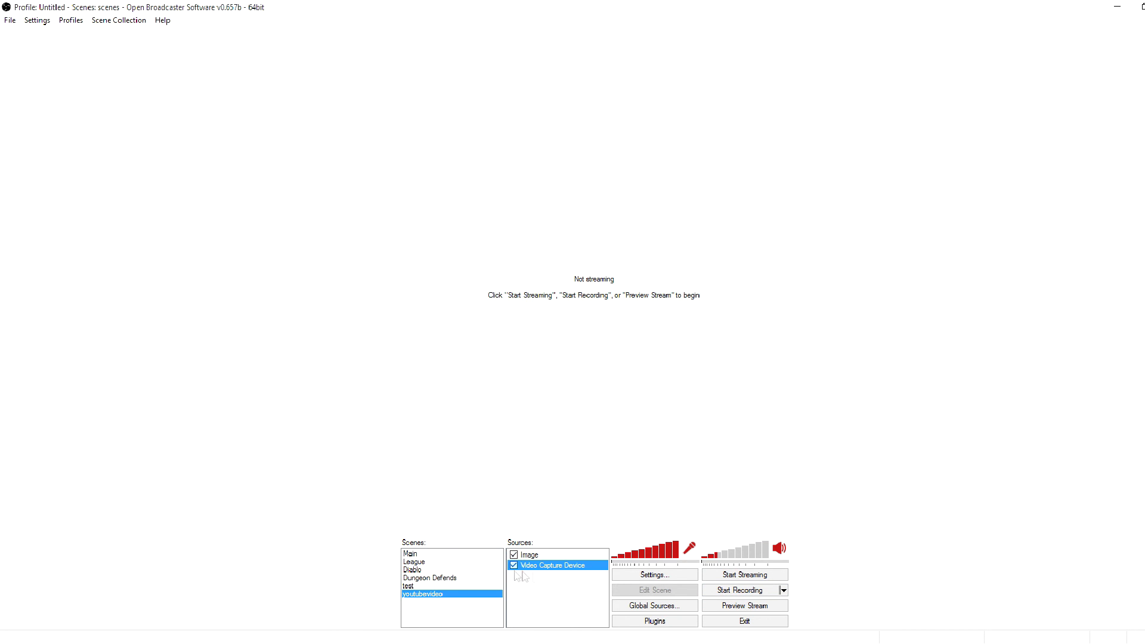
{"action": "left_click", "coordinate": [514, 566]}
{"action": "left_click", "coordinate": [745, 605]}
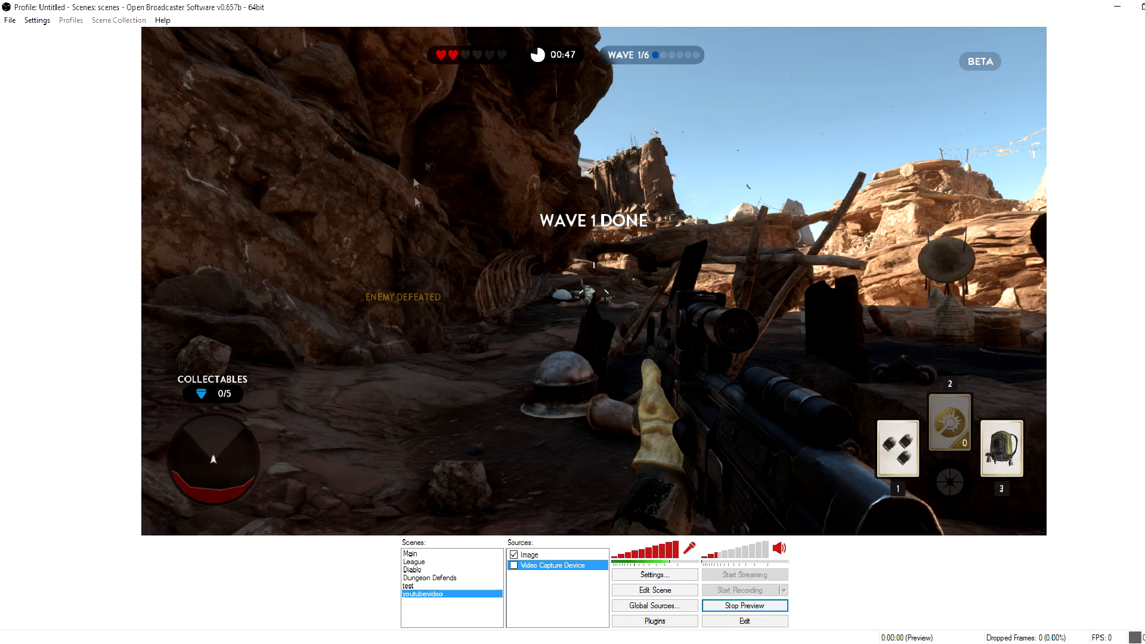
{"action": "left_click", "coordinate": [655, 590]}
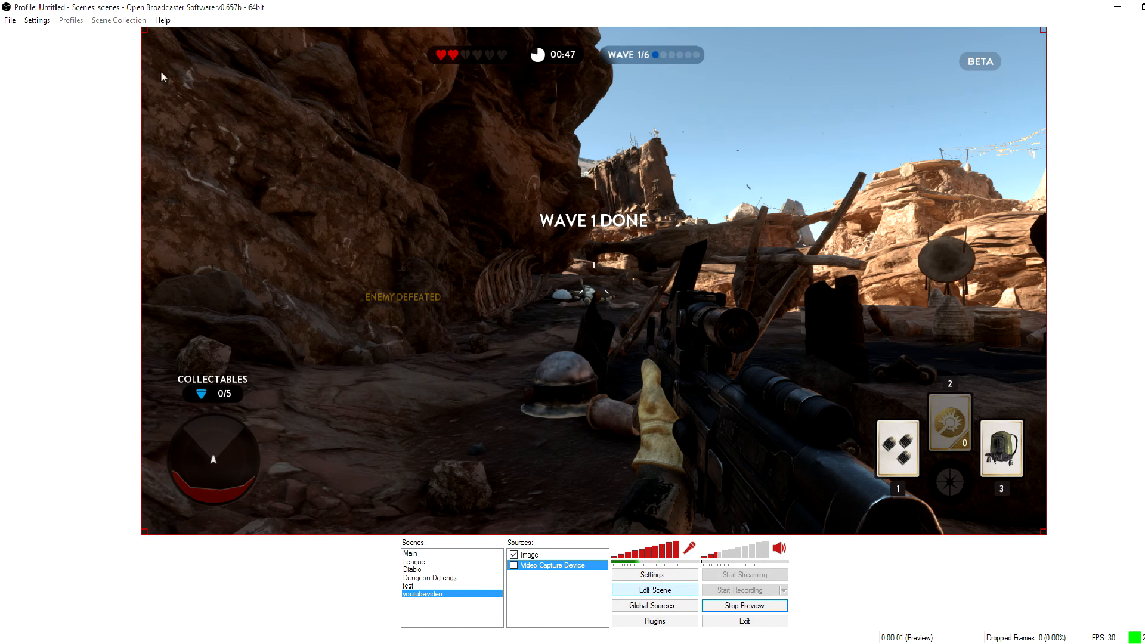
Move and resize the Image source to about 90% of the canvas width, anchored at the canvas's upper-left corner, and stop the preview
{"action": "mouse_move", "coordinate": [147, 33]}
{"action": "left_mouse_down"}
{"action": "mouse_move", "coordinate": [456, 190]}
{"action": "mouse_move", "coordinate": [666, 275]}
{"action": "mouse_move", "coordinate": [597, 89]}
{"action": "mouse_move", "coordinate": [122, 29]}
{"action": "mouse_move", "coordinate": [147, 30]}
{"action": "left_mouse_up"}
{"action": "left_click", "coordinate": [547, 556]}
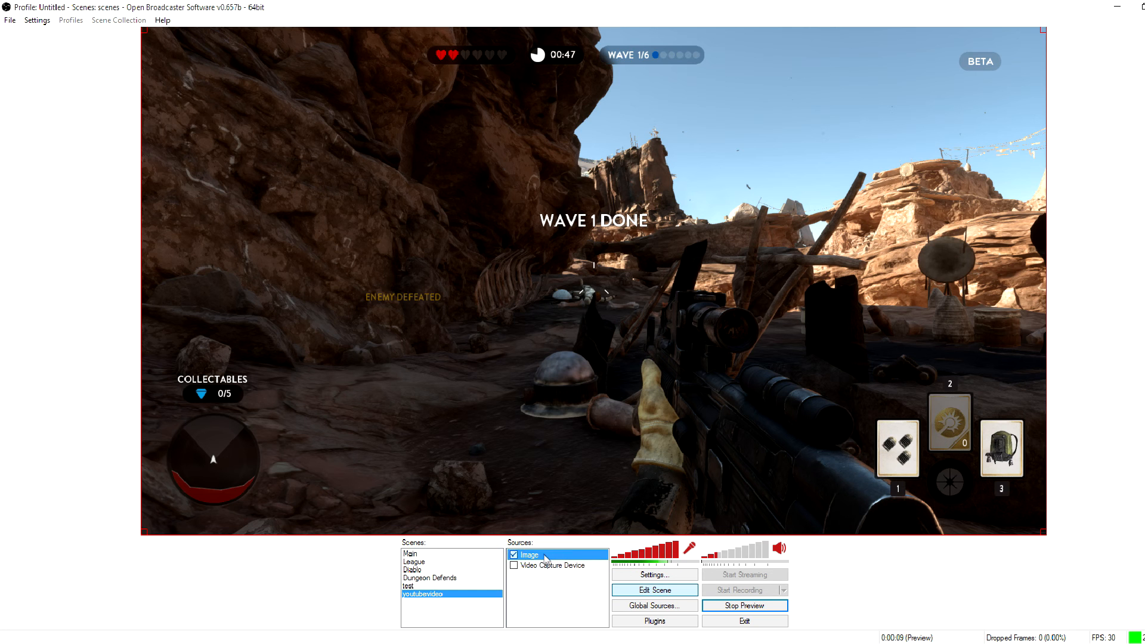
{"action": "left_click_drag", "start_coordinate": [142, 27], "coordinate": [675, 325]}
{"action": "left_click_drag", "start_coordinate": [866, 395], "coordinate": [644, 219]}
{"action": "left_click_drag", "start_coordinate": [816, 358], "coordinate": [500, 534]}
{"action": "left_click_drag", "start_coordinate": [509, 329], "coordinate": [1053, 60]}
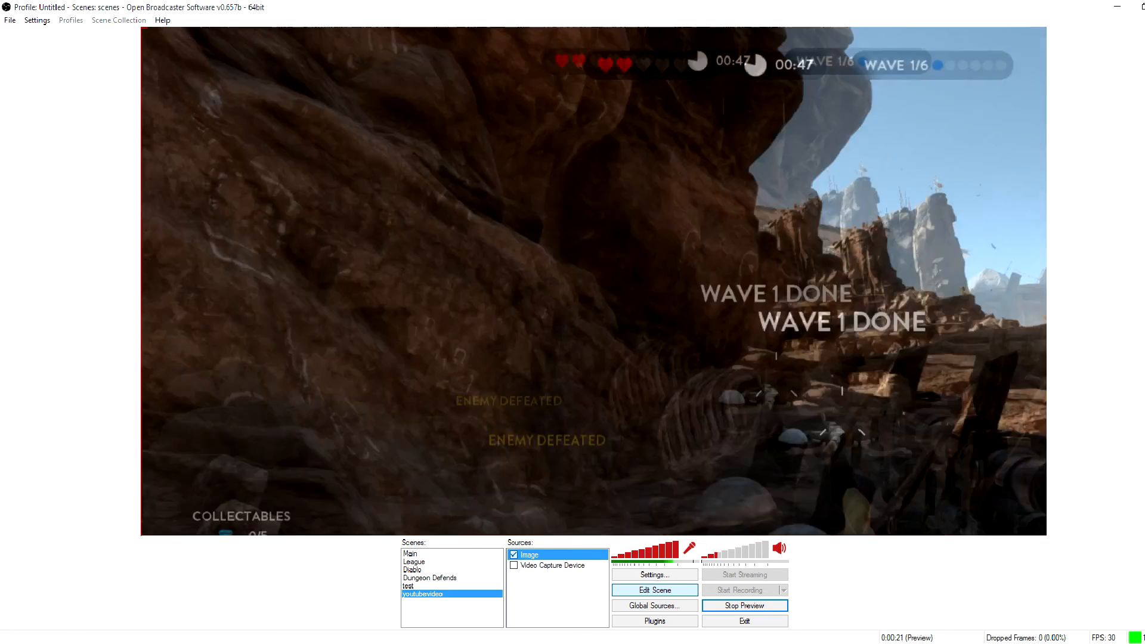
{"action": "left_click_drag", "start_coordinate": [1047, 280], "coordinate": [950, 272]}
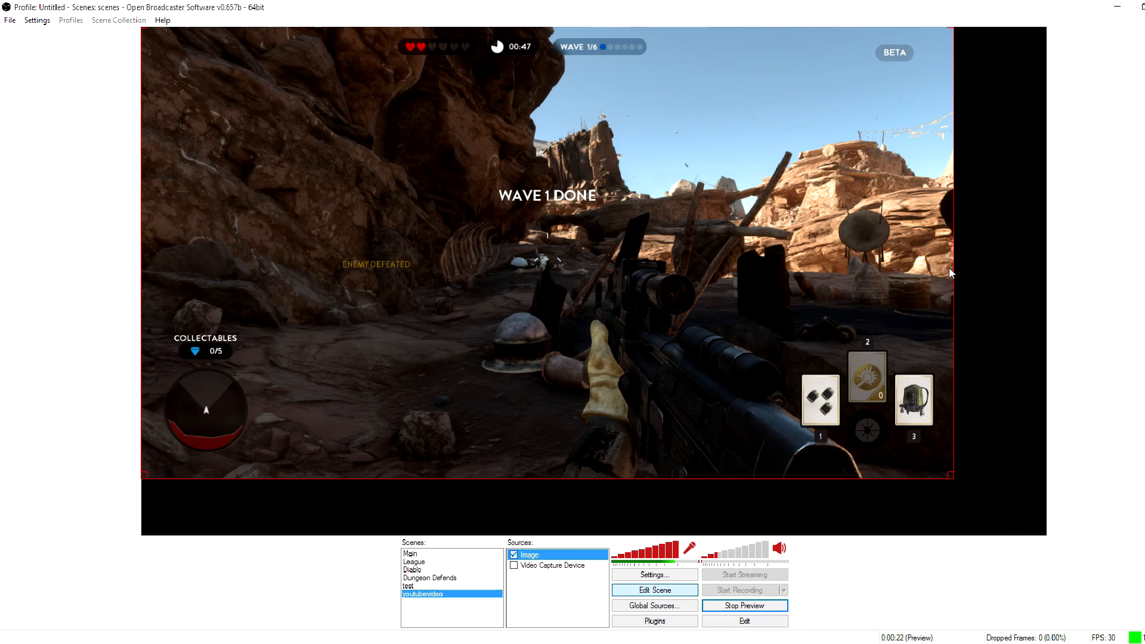
{"action": "left_click", "coordinate": [744, 606]}
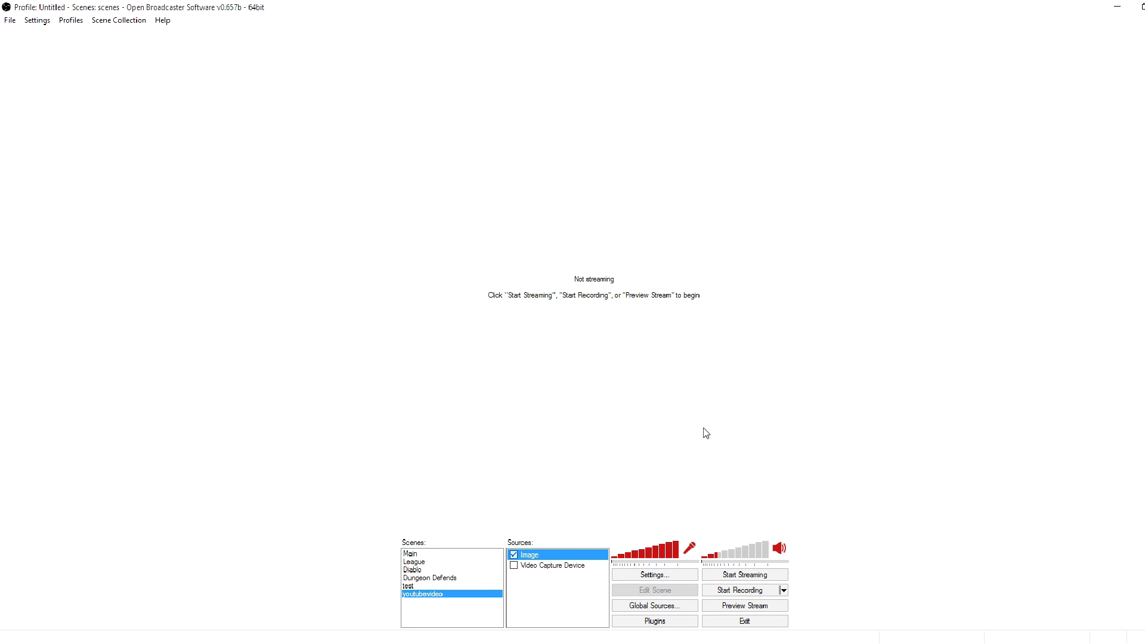